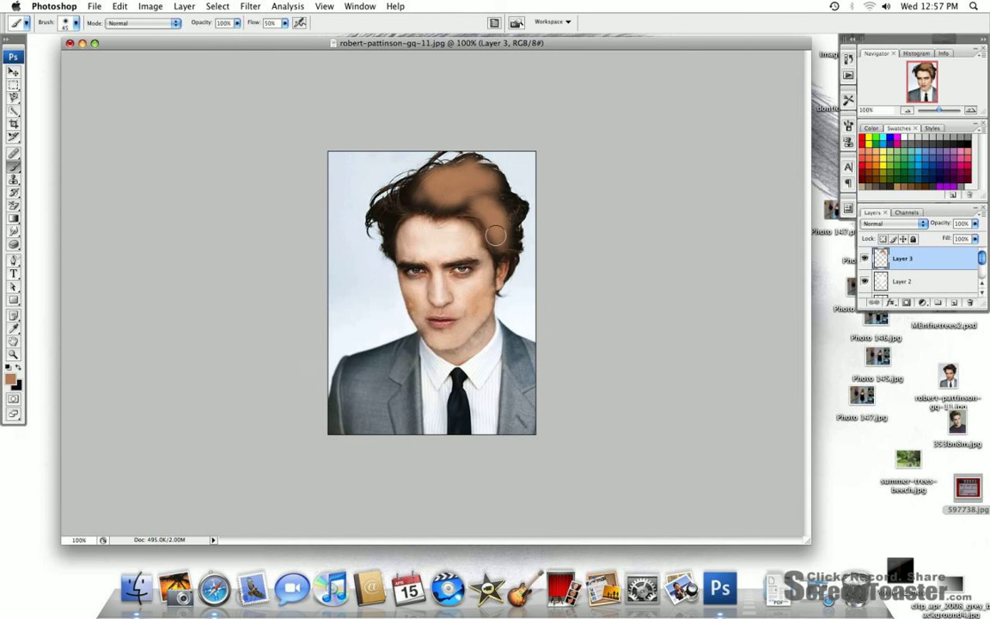
Set the blend mode of Layer 3, with the painted hair colour, to Soft Light
{"action": "left_click", "coordinate": [893, 224]}
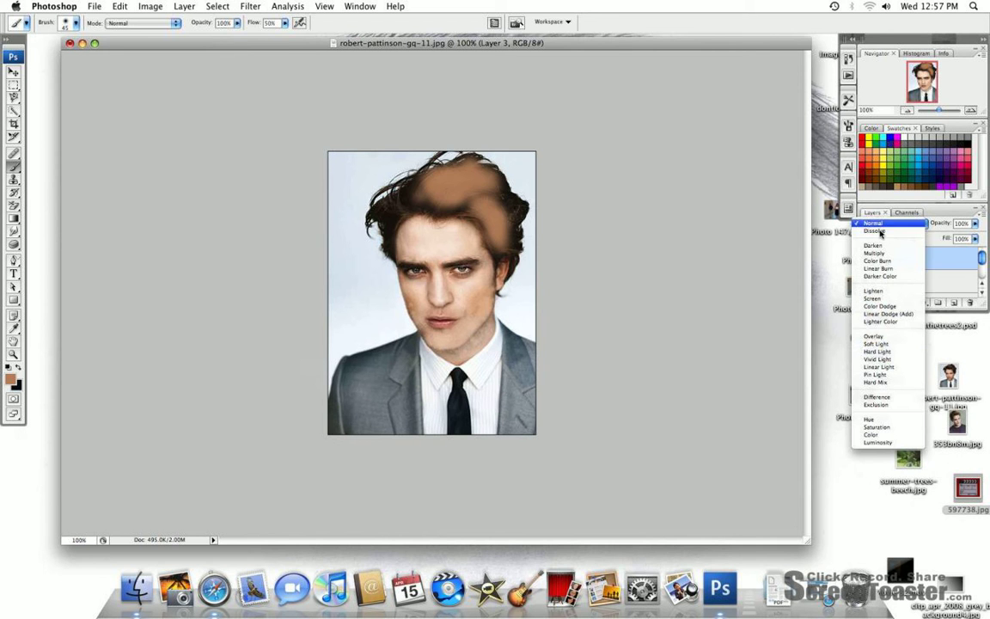
{"action": "left_click", "coordinate": [887, 344]}
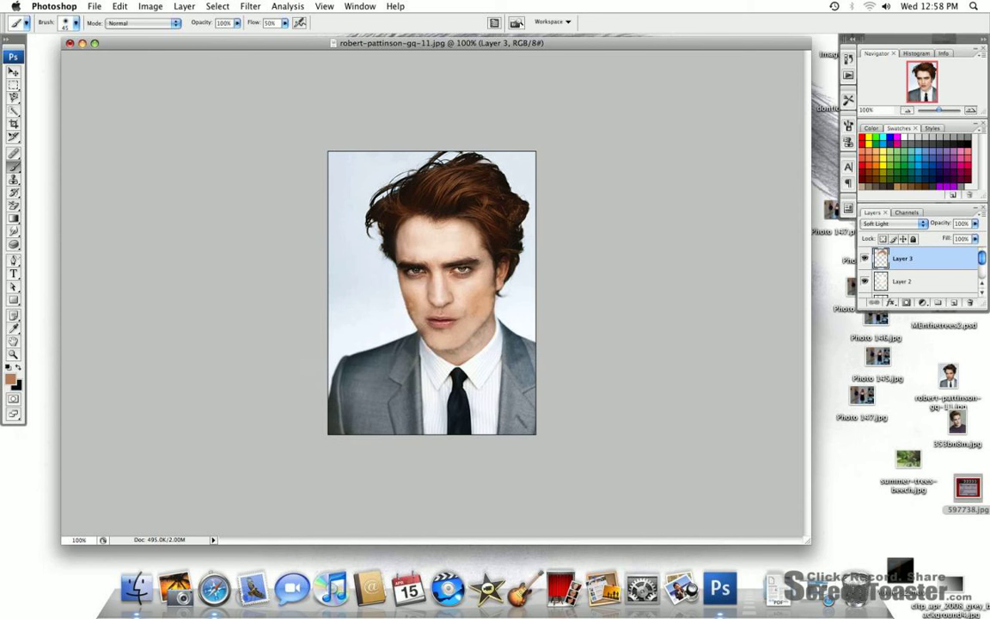
Set the foreground colour to light tan cc9f82 and return to the Brush tool
{"action": "left_click", "coordinate": [12, 379]}
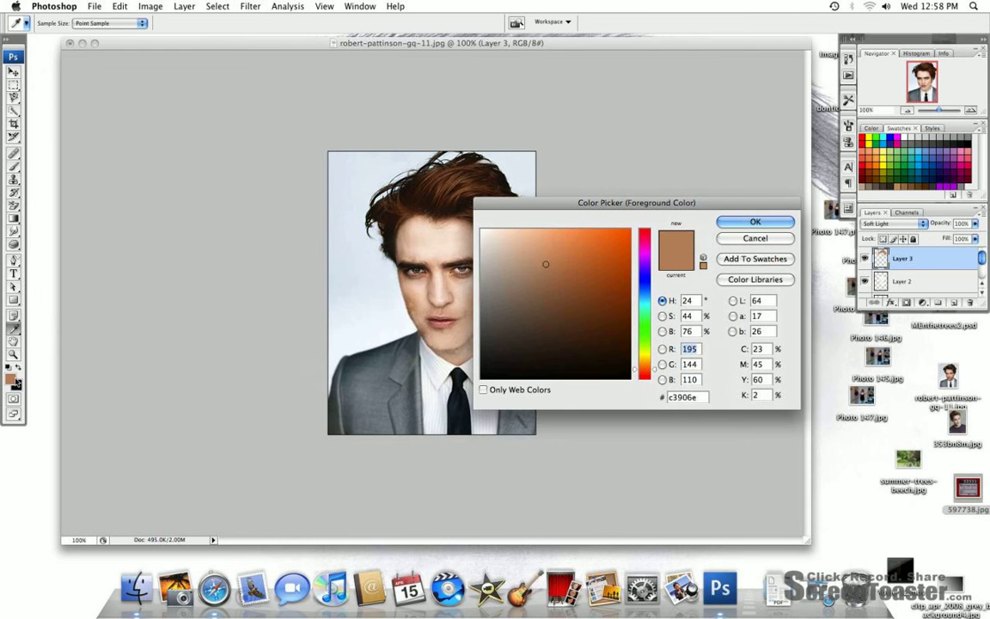
{"action": "left_click_drag", "start_coordinate": [534, 262], "coordinate": [535, 260]}
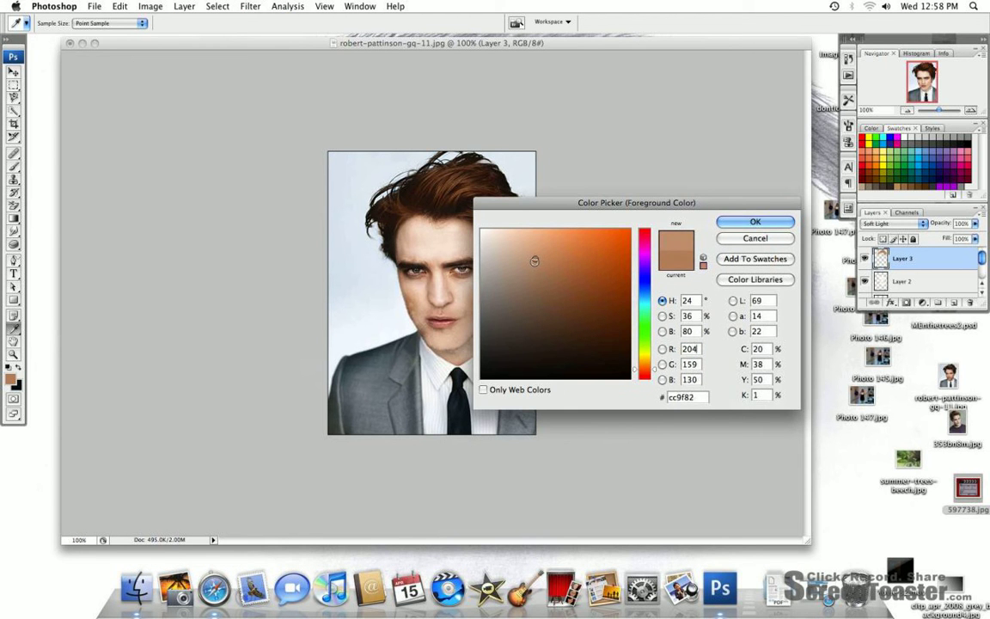
{"action": "key", "text": "Return"}
{"action": "key", "text": "b"}
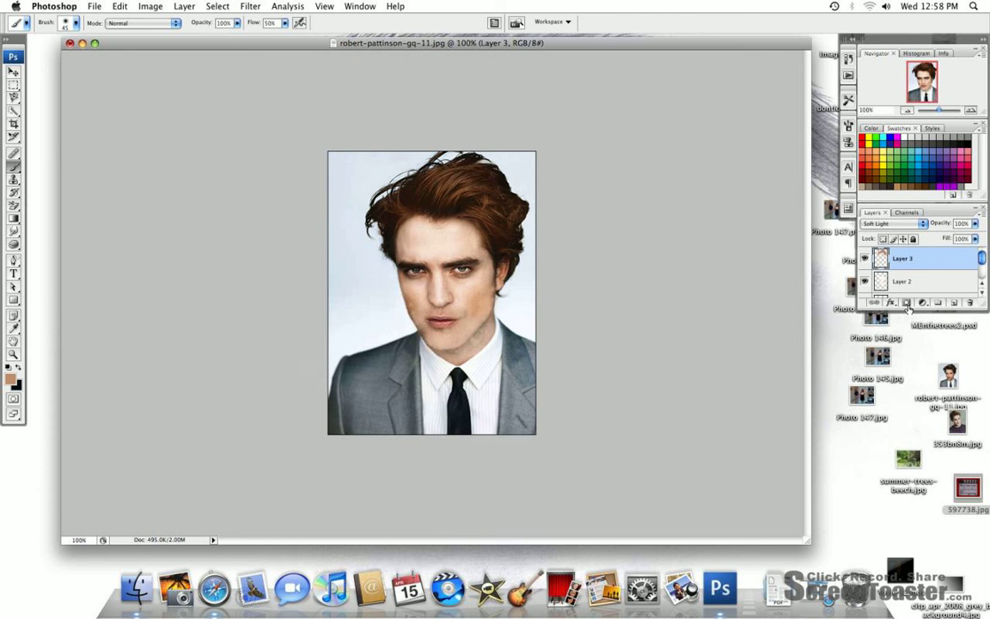
Add a new layer above Layer 3 and choose a darker brown foreground colour for the brush
{"action": "left_click", "coordinate": [953, 303]}
{"action": "scroll", "coordinate": [920, 271], "scroll_direction": "down", "scroll_amount": 1}
{"action": "key", "text": "super+z"}
{"action": "left_click", "coordinate": [13, 327]}
{"action": "left_click", "coordinate": [12, 378]}
{"action": "left_click_drag", "start_coordinate": [534, 259], "coordinate": [561, 283]}
{"action": "key", "text": "Return"}
{"action": "key", "text": "b"}
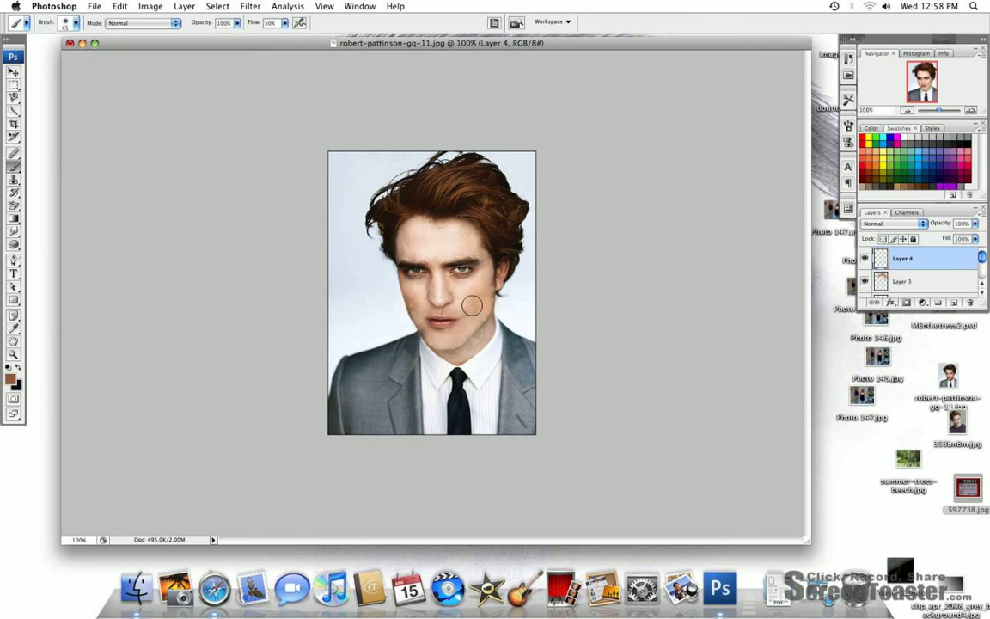
Paint brown shading over both cheeks on Layer 4 with a soft 30 px brush
{"action": "left_click", "coordinate": [75, 22]}
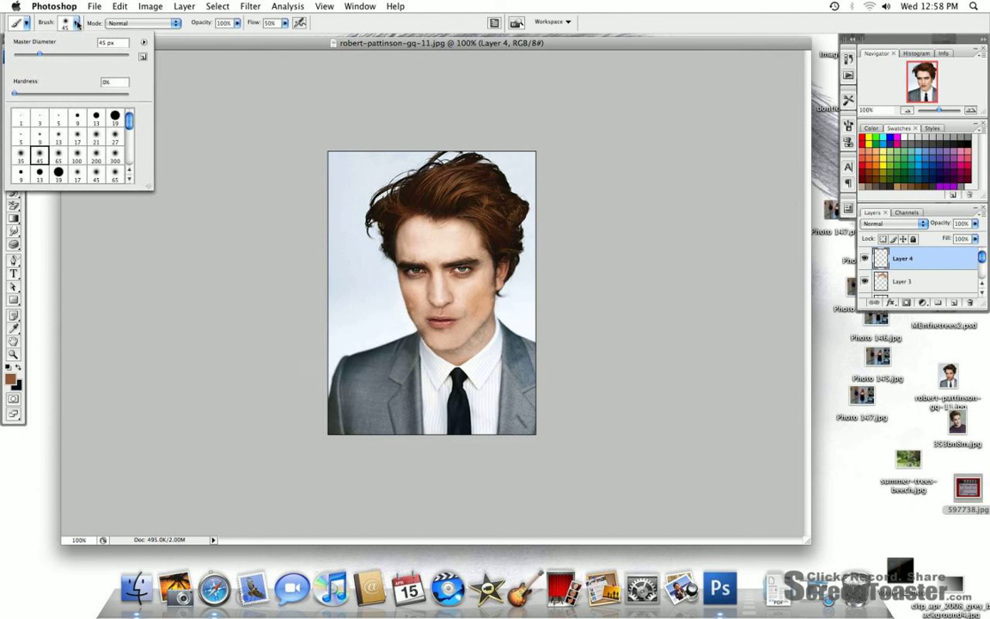
{"action": "left_click_drag", "start_coordinate": [36, 55], "coordinate": [31, 57]}
{"action": "left_click", "coordinate": [305, 132]}
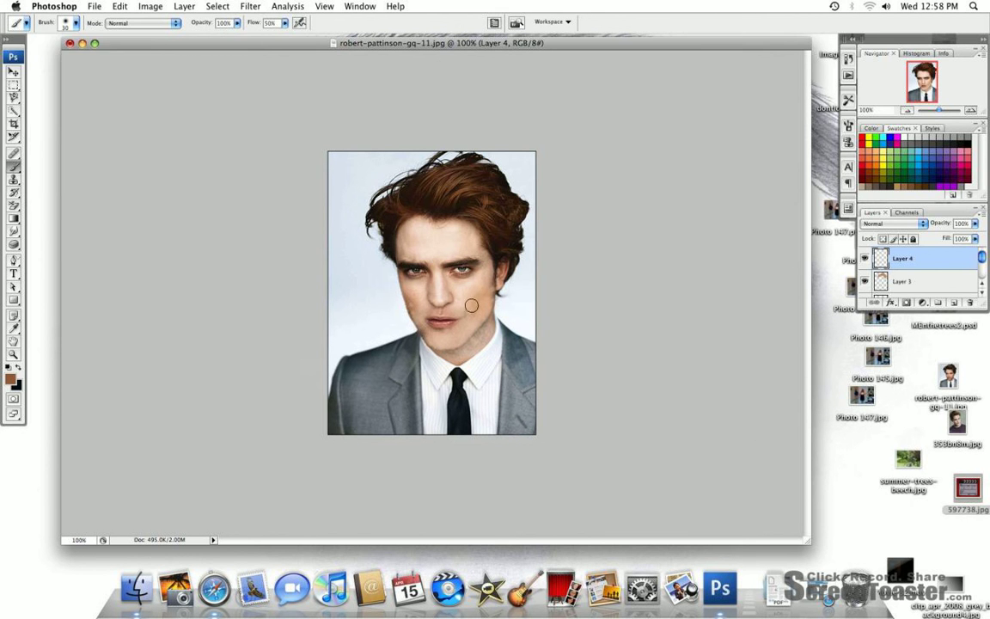
{"action": "mouse_move", "coordinate": [472, 310]}
{"action": "left_mouse_down"}
{"action": "mouse_move", "coordinate": [479, 295]}
{"action": "mouse_move", "coordinate": [478, 310]}
{"action": "left_mouse_up"}
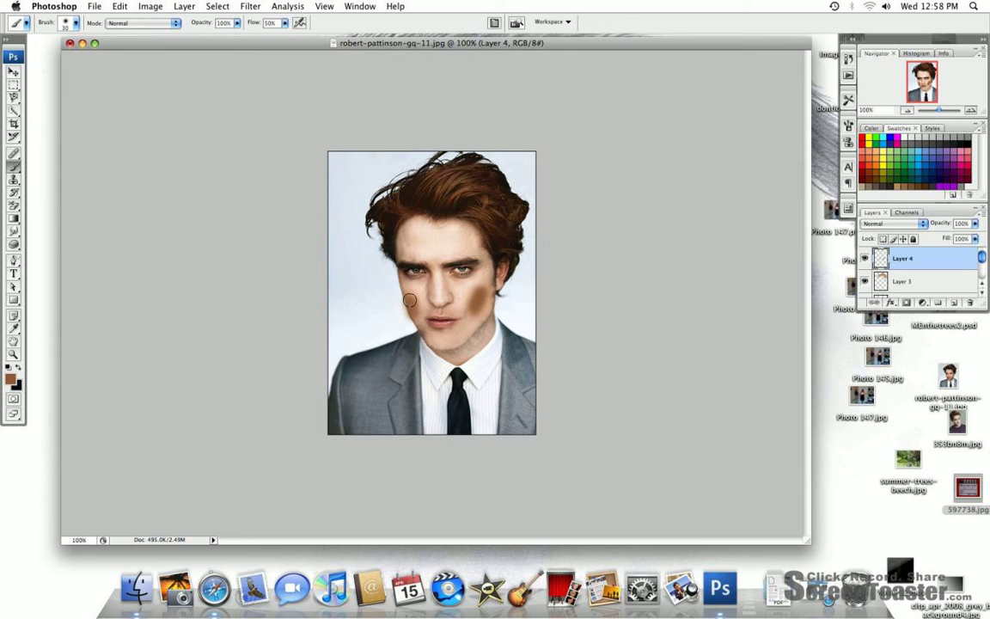
Try the Soft Light blend mode on the cheek shading of Layer 4, and delete that layer
{"action": "left_click", "coordinate": [894, 224]}
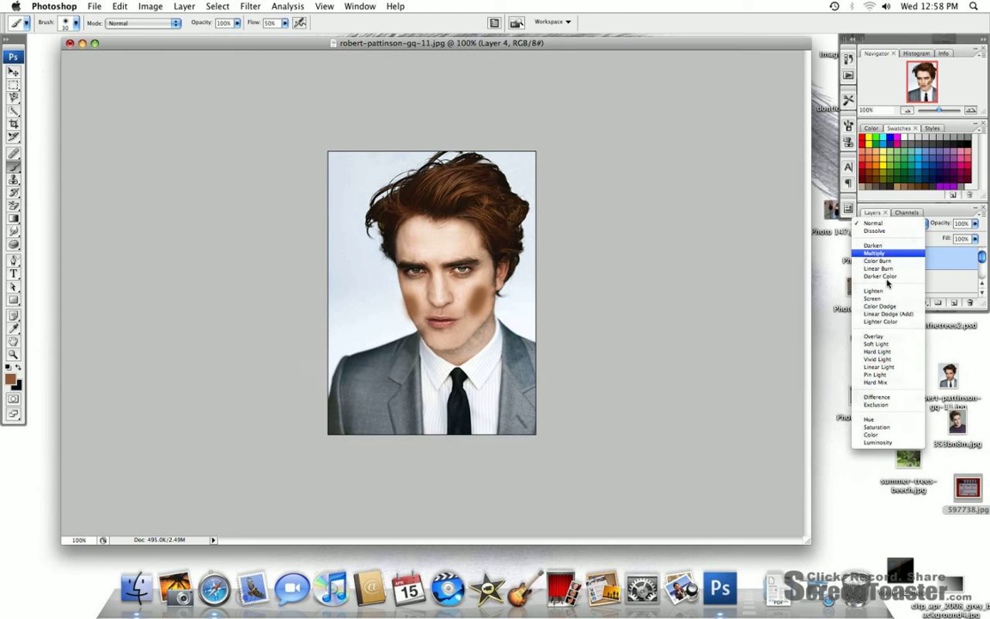
{"action": "left_click", "coordinate": [893, 343]}
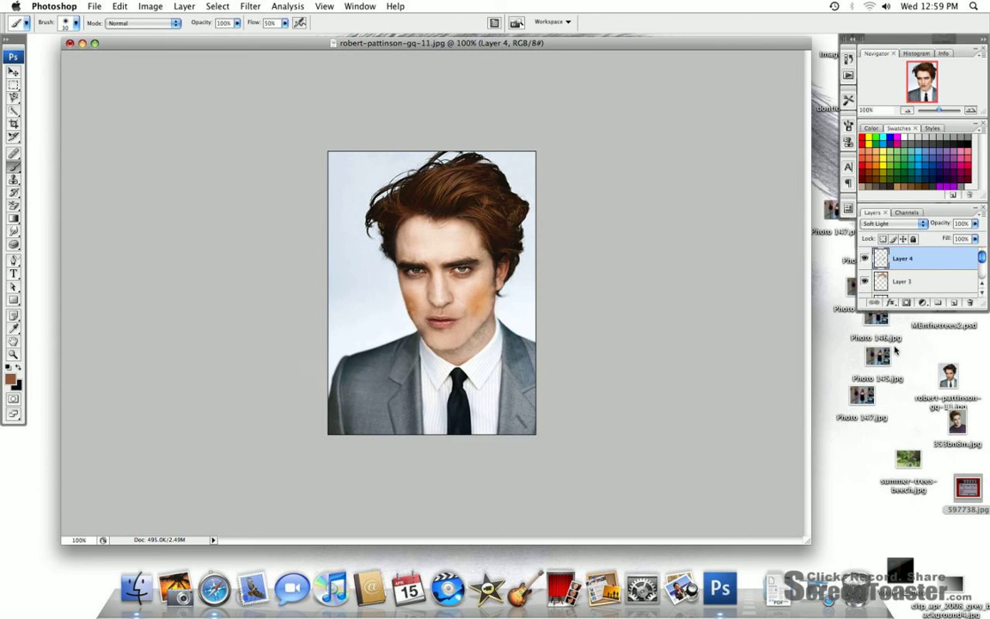
{"action": "left_click", "coordinate": [969, 302]}
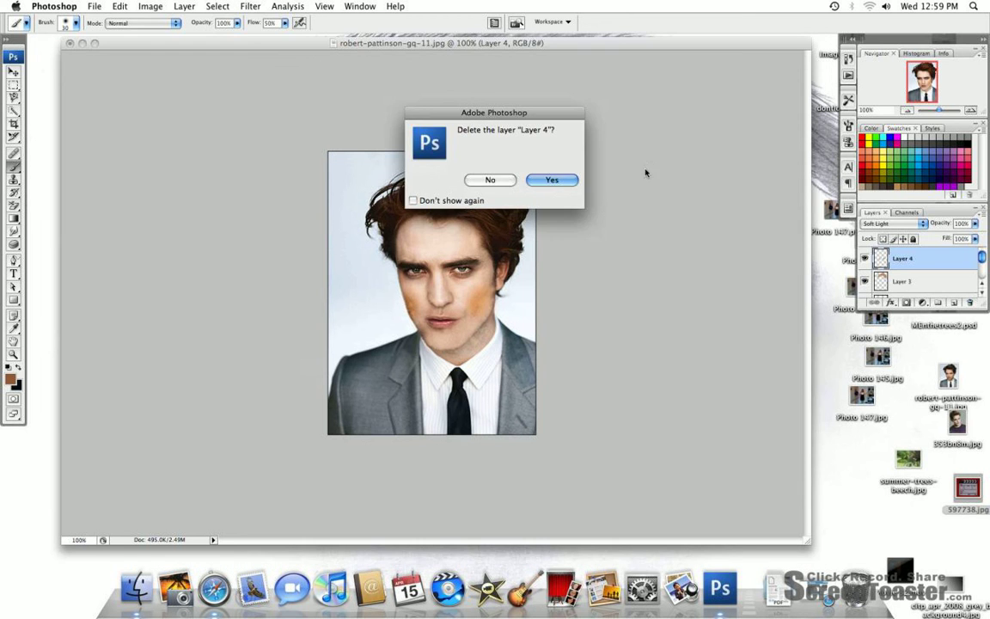
{"action": "left_click", "coordinate": [551, 181]}
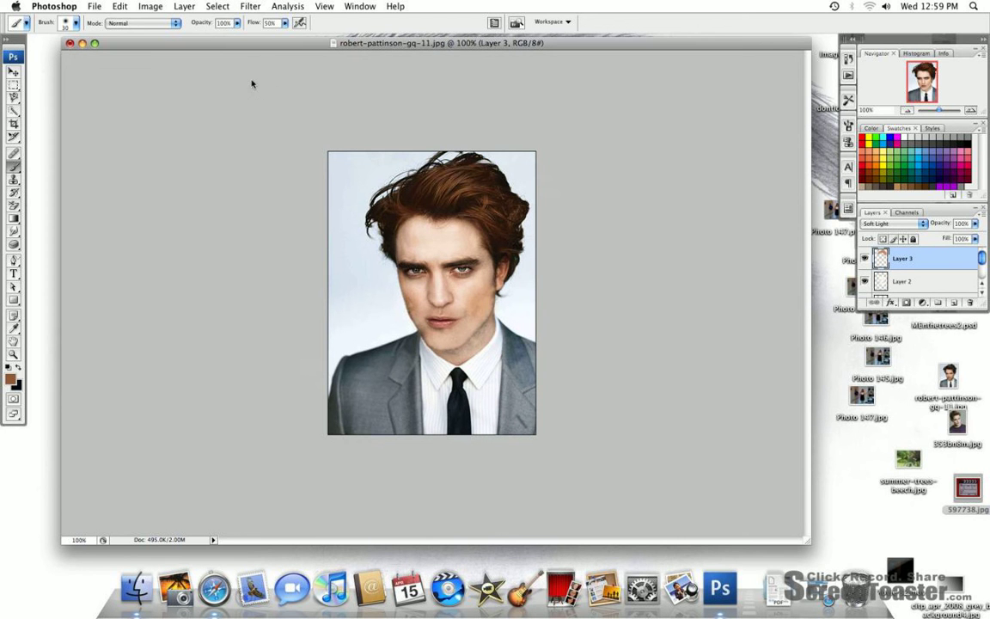
With Layer 2 selected, set the brush diameter to 14 px and the foreground colour to pale peach f2d3c1
{"action": "left_click", "coordinate": [903, 285]}
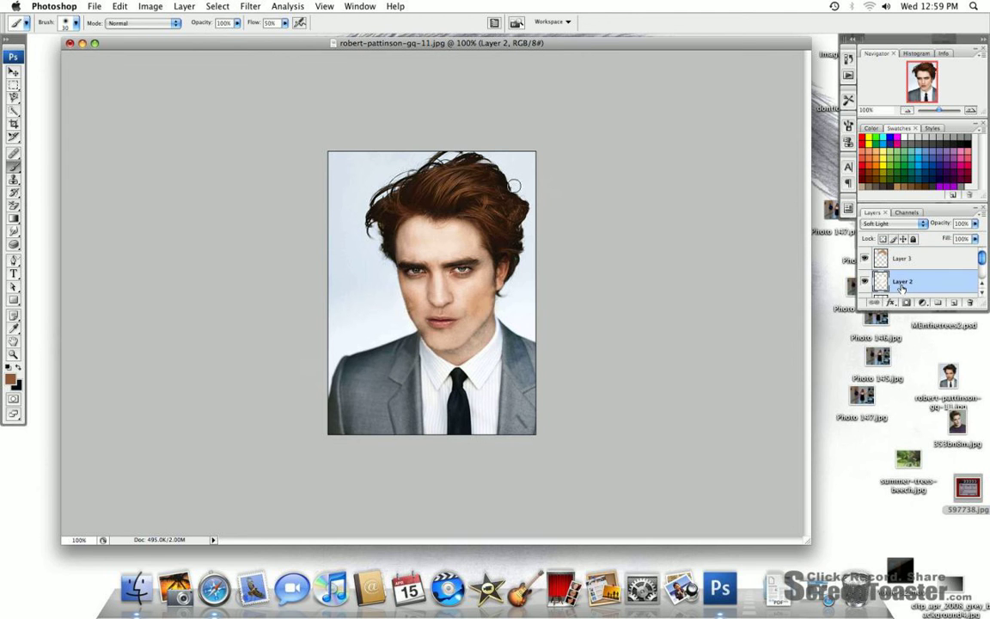
{"action": "left_click", "coordinate": [69, 23]}
{"action": "left_click_drag", "start_coordinate": [24, 55], "coordinate": [22, 56]}
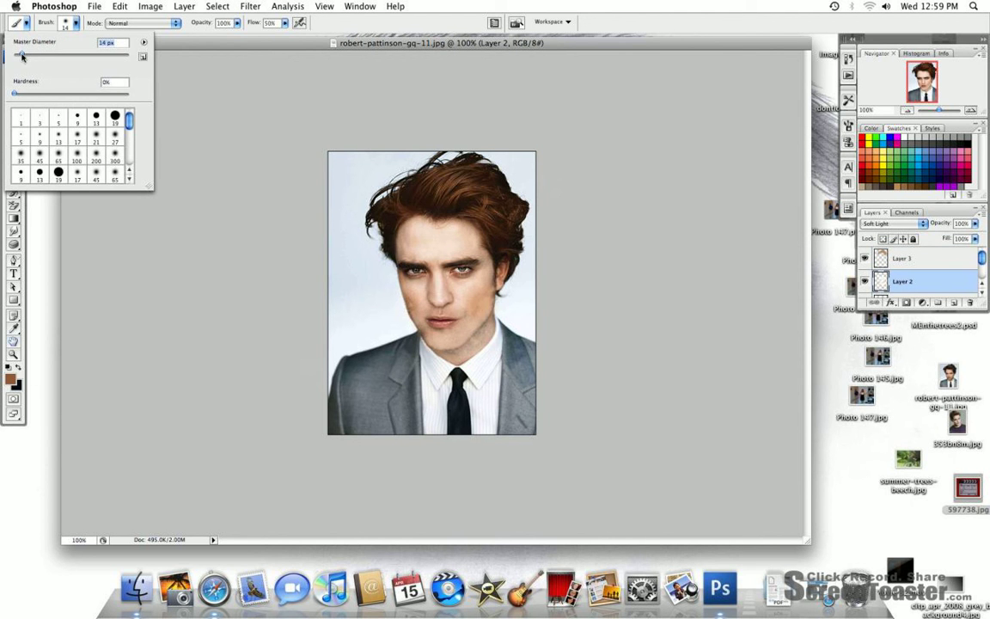
{"action": "left_click", "coordinate": [10, 378]}
{"action": "left_click", "coordinate": [509, 237]}
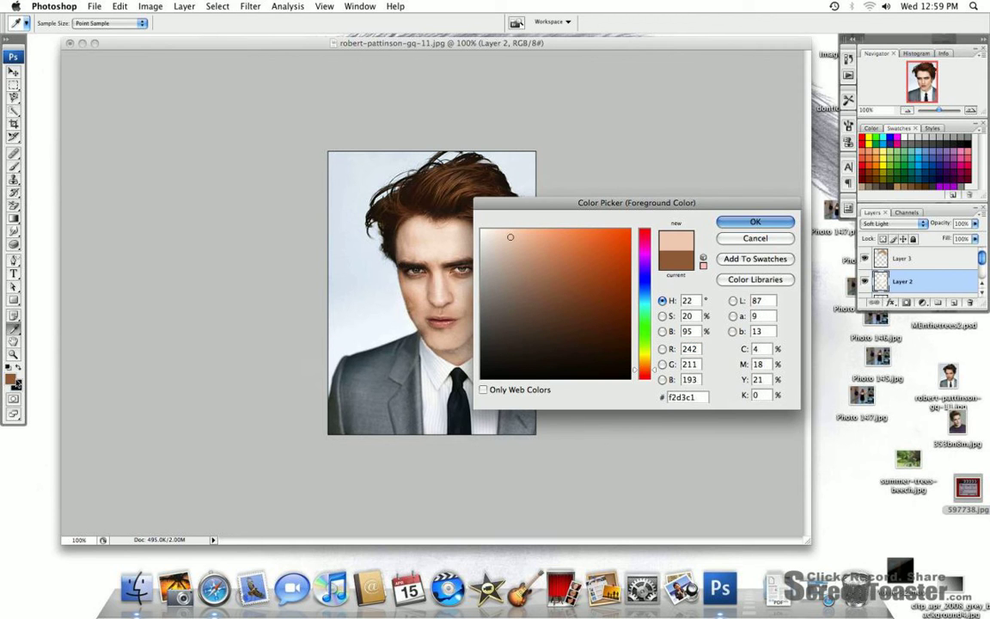
{"action": "key", "text": "Return"}
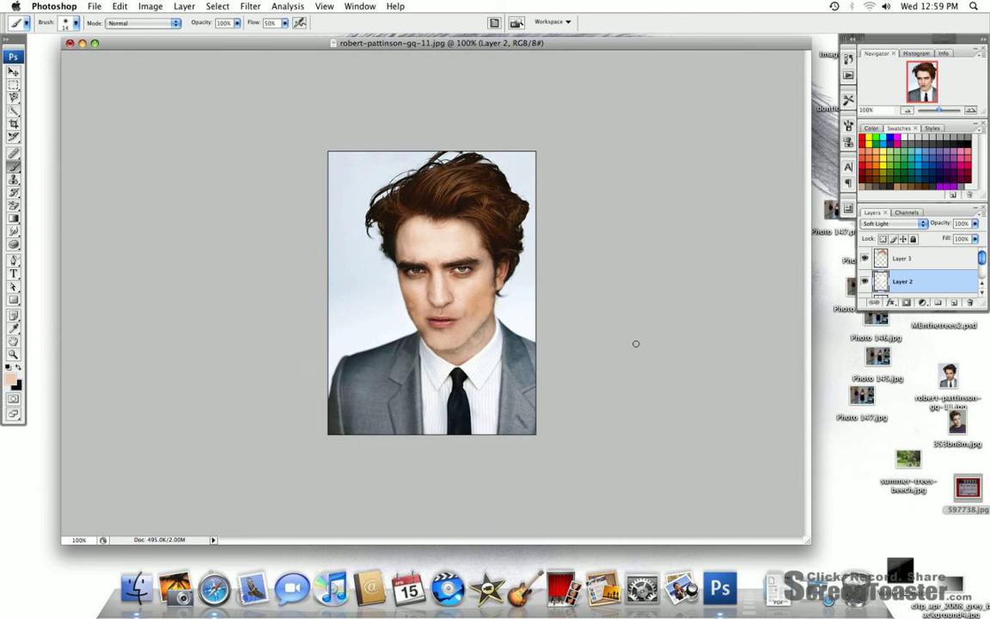
Add a new layer above Layer 3 and undo the trial brush strokes made on it
{"action": "left_click", "coordinate": [891, 260]}
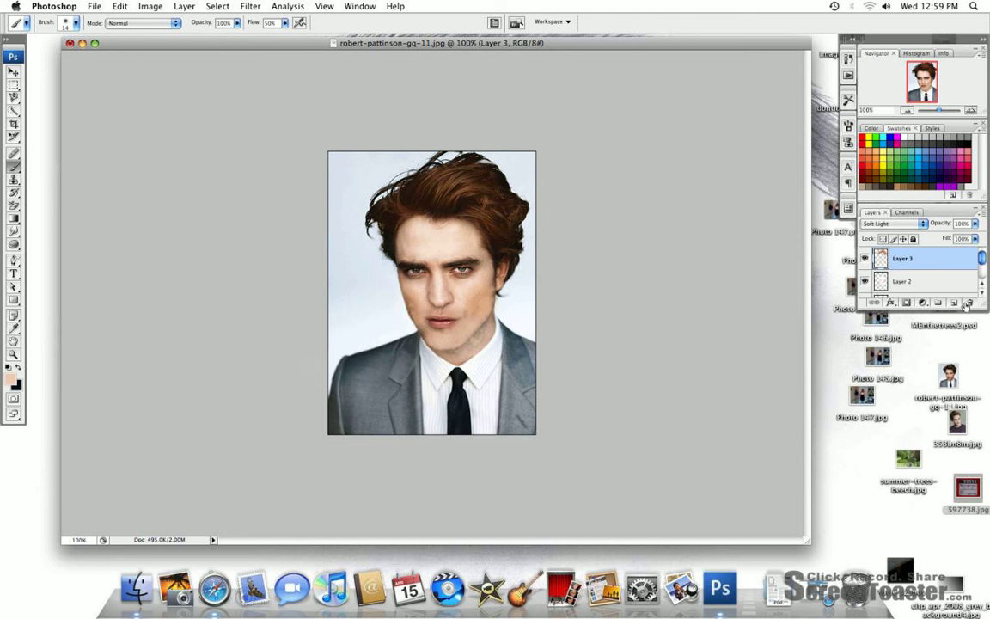
{"action": "left_click", "coordinate": [953, 303]}
{"action": "left_click", "coordinate": [138, 6]}
{"action": "mouse_move", "coordinate": [118, 6]}
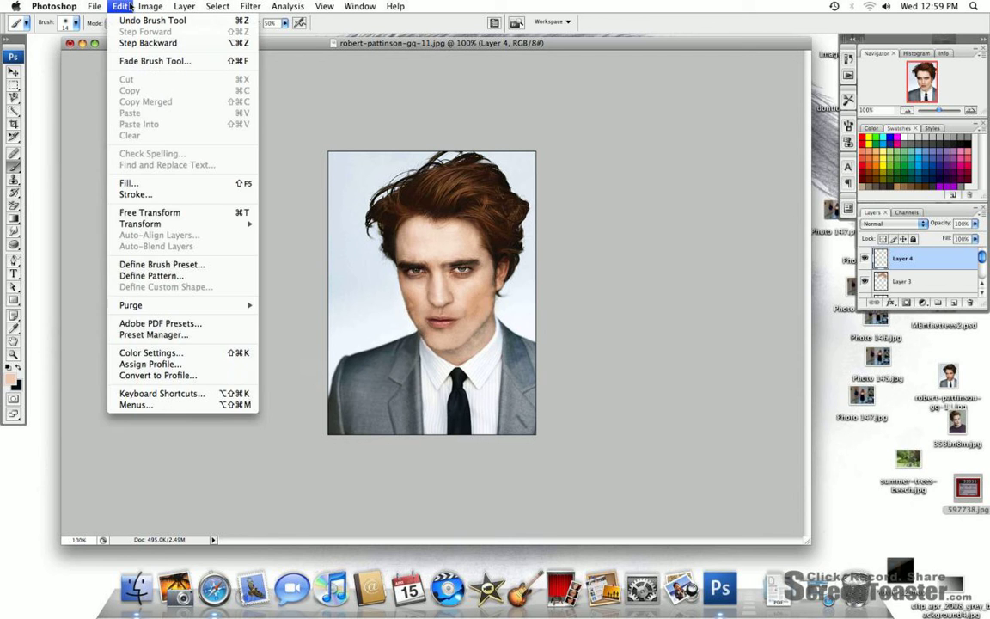
{"action": "left_click", "coordinate": [134, 41]}
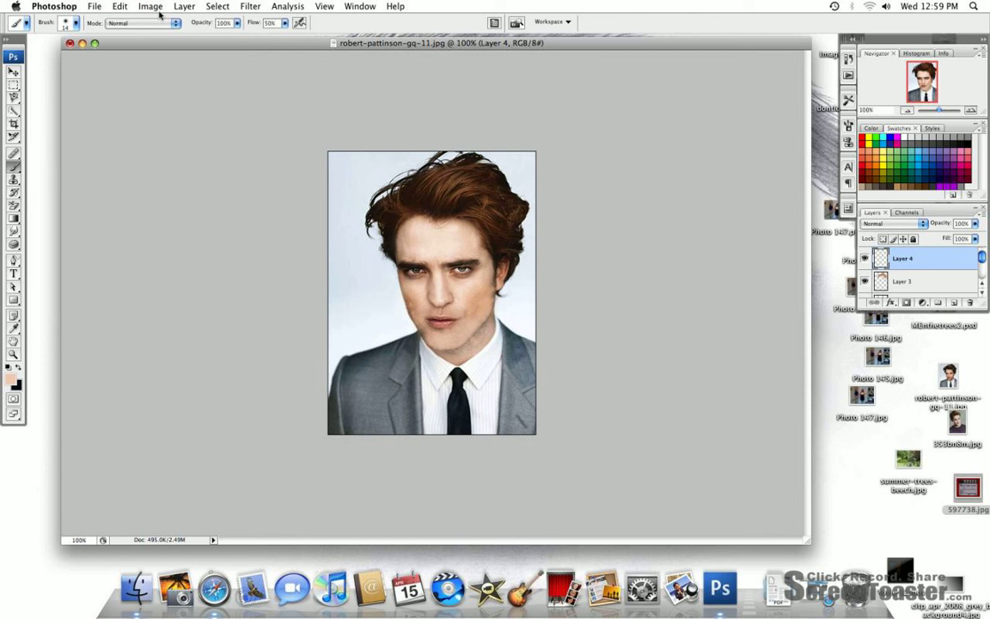
{"action": "left_click", "coordinate": [129, 8]}
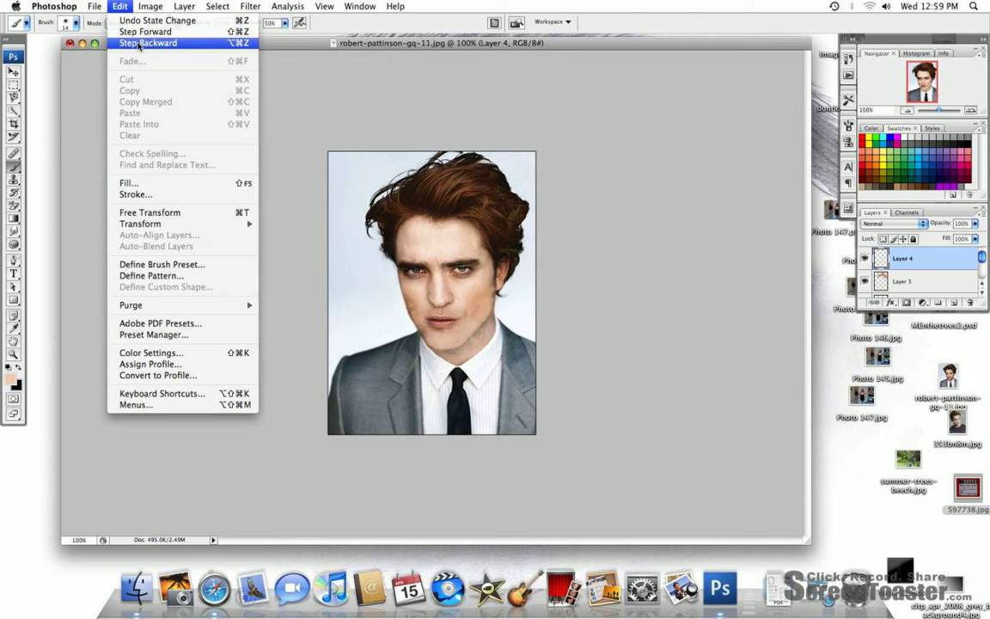
{"action": "mouse_move", "coordinate": [94, 6]}
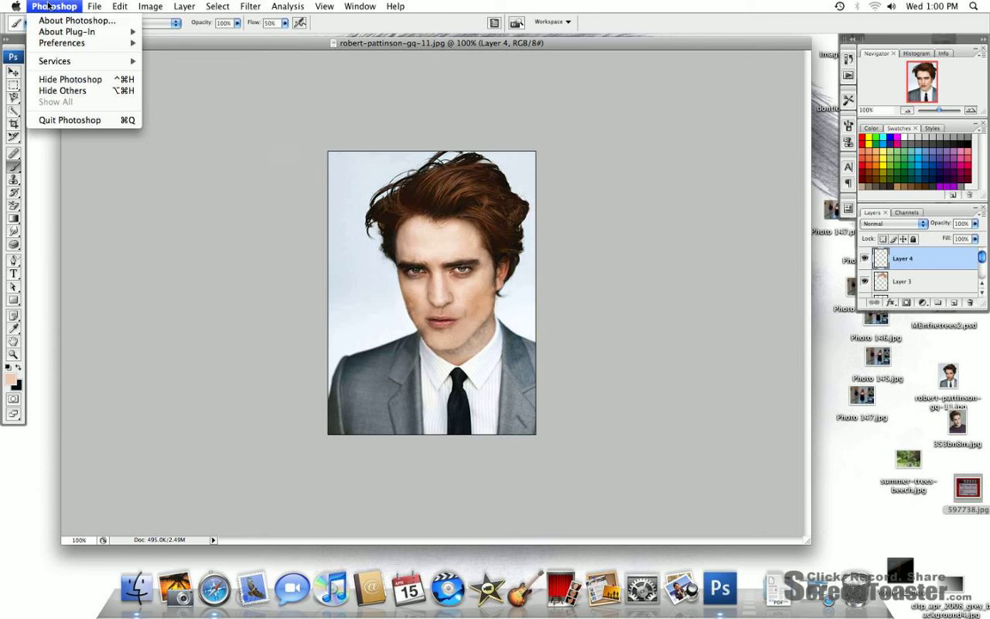
{"action": "mouse_move", "coordinate": [134, 7]}
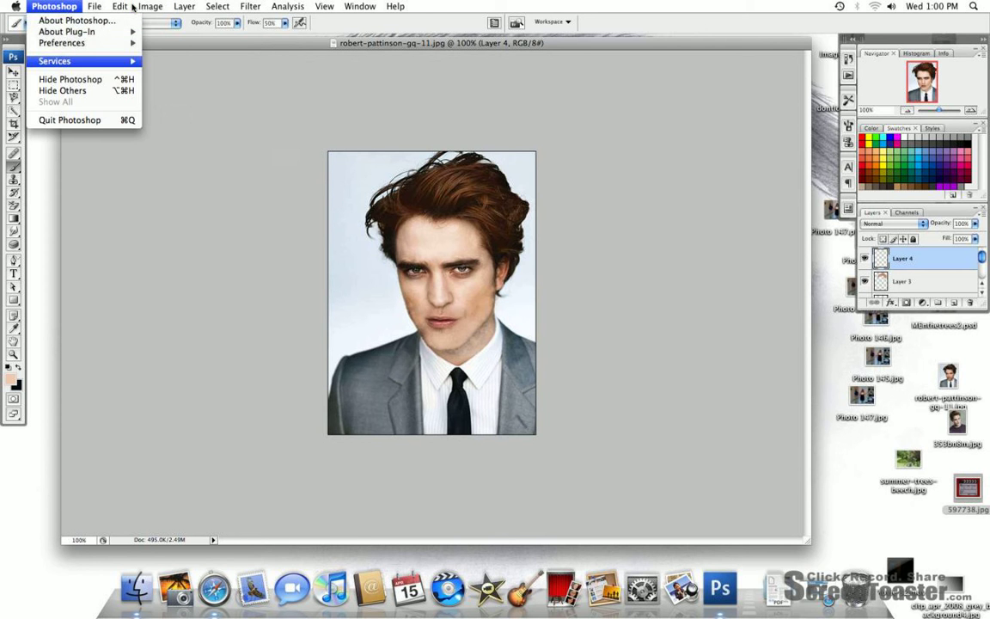
{"action": "left_click", "coordinate": [185, 115]}
Switch the brush to the soft 5 px preset
{"action": "left_click", "coordinate": [69, 24]}
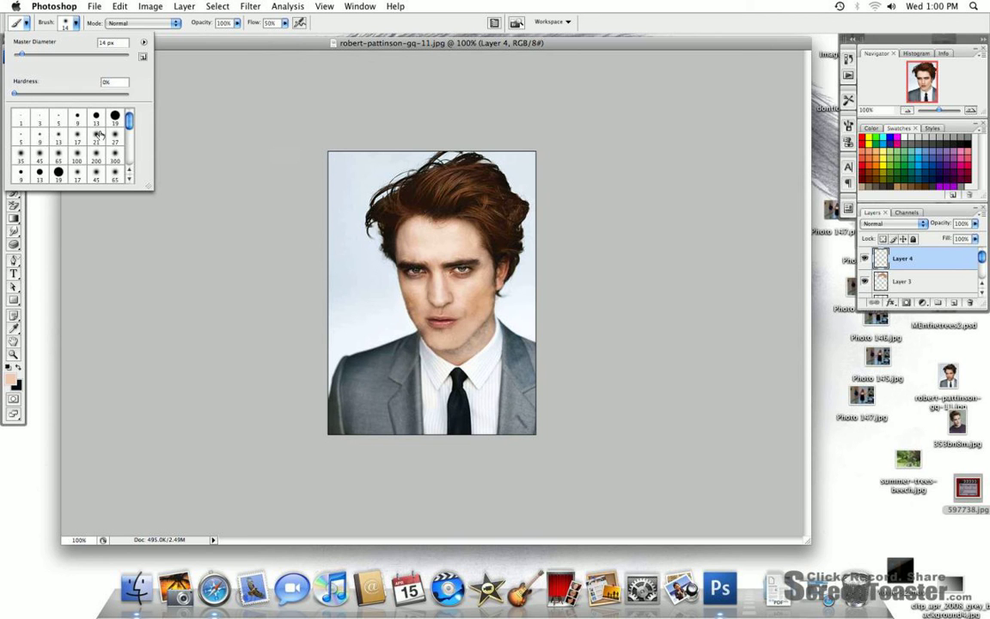
{"action": "left_click", "coordinate": [24, 135]}
{"action": "left_click", "coordinate": [67, 18]}
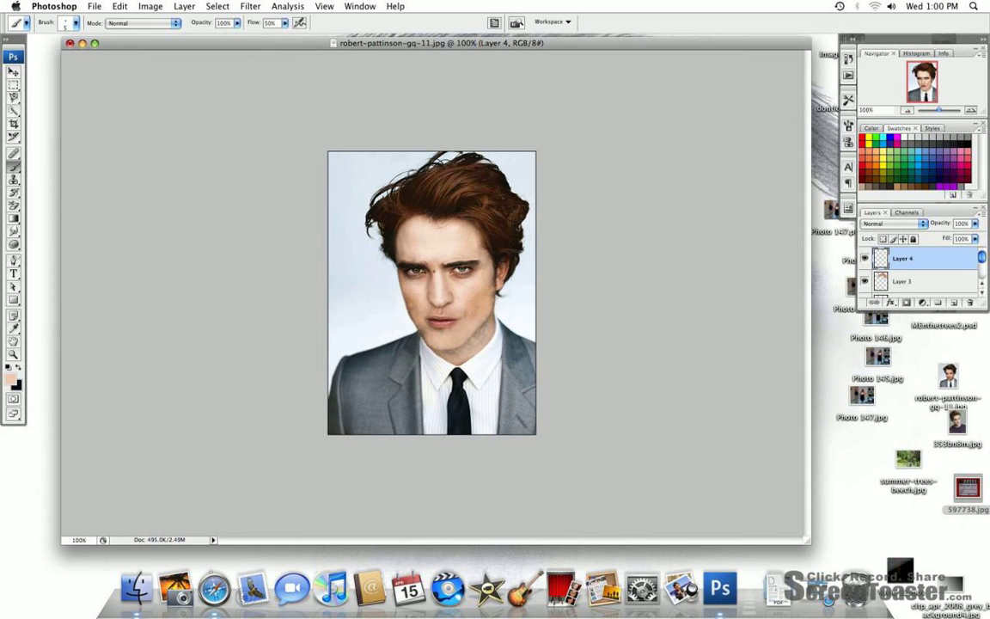
{"action": "key", "text": "F9"}
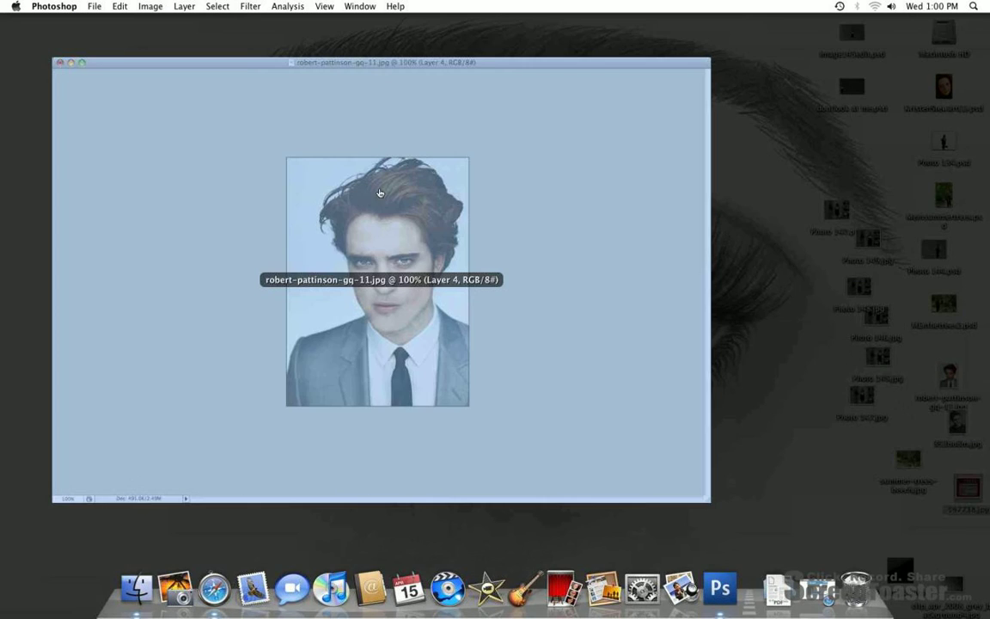
{"action": "left_click", "coordinate": [386, 102]}
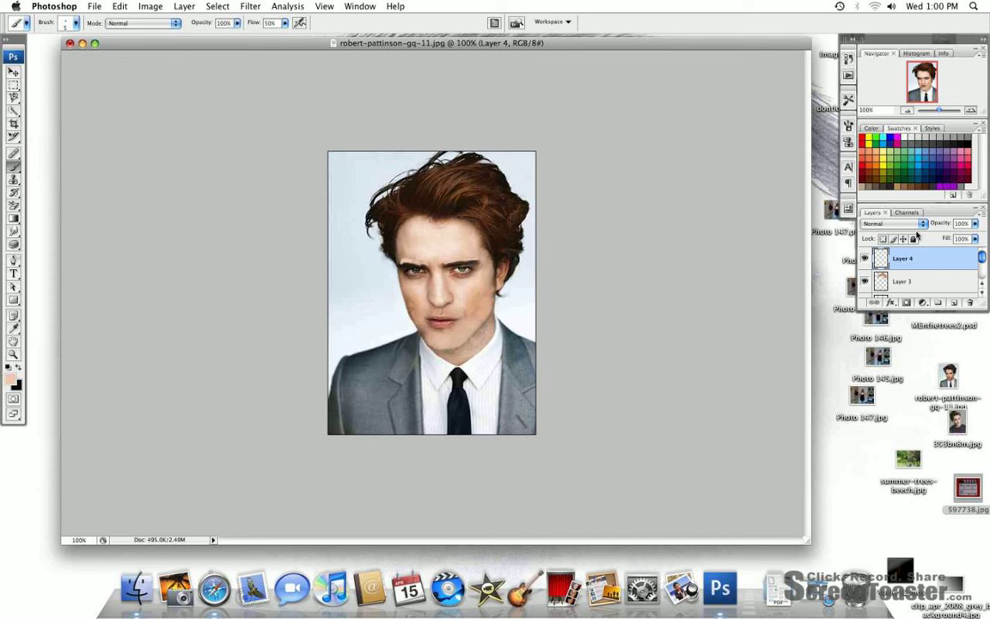
Set Layer 4's blend mode to Soft Light and add a new layer above it
{"action": "left_click", "coordinate": [893, 223]}
{"action": "left_click", "coordinate": [895, 345]}
{"action": "left_click", "coordinate": [954, 305]}
Try to outline an eye of the portrait with the Magnetic Lasso, and undo the selection
{"action": "key", "text": "l"}
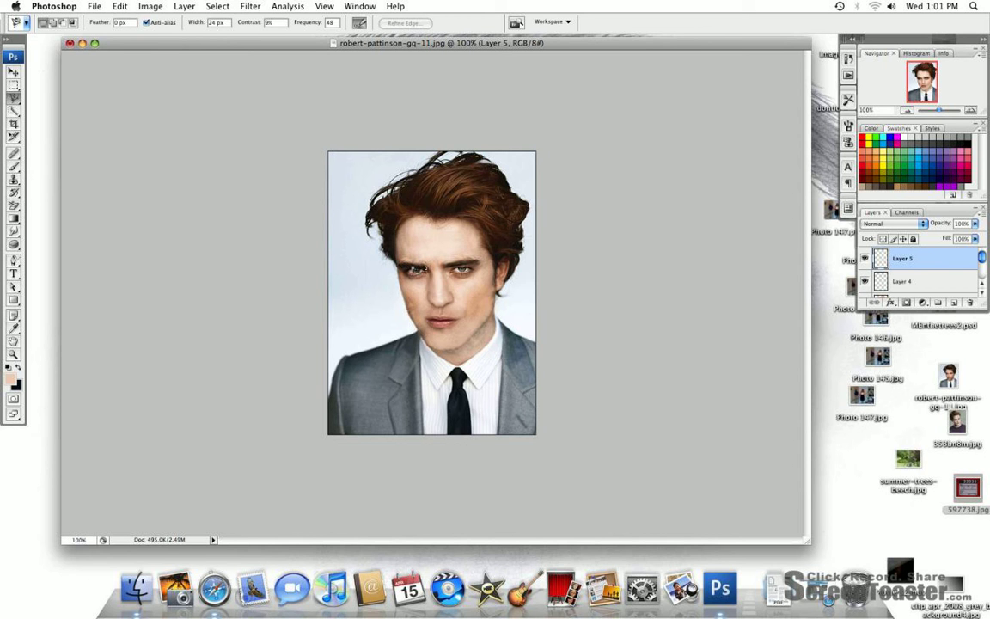
{"action": "left_click", "coordinate": [415, 262]}
{"action": "left_click", "coordinate": [121, 6]}
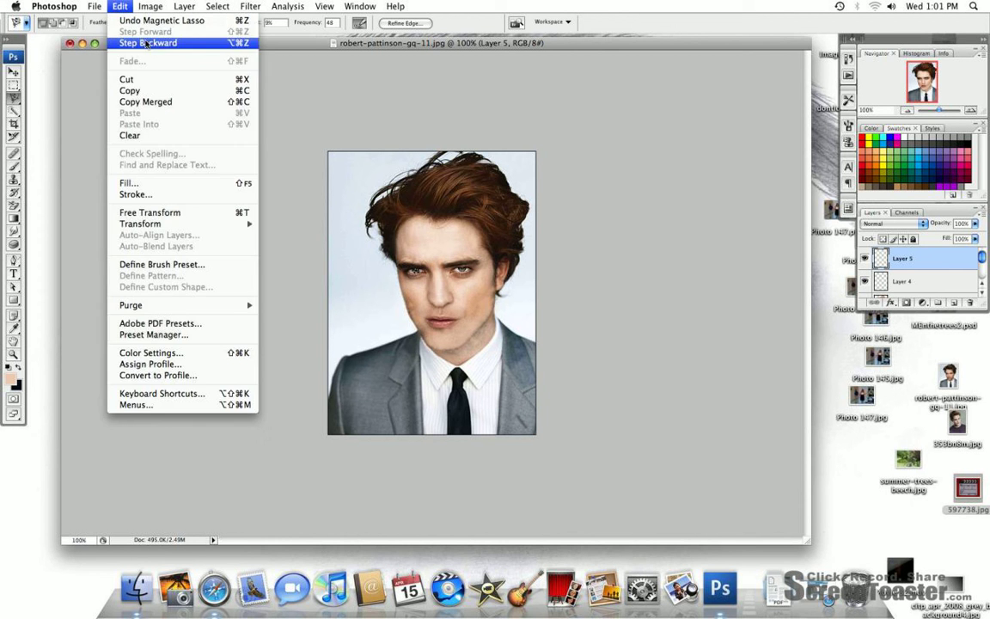
{"action": "left_click", "coordinate": [132, 41]}
Select the irises of both eyes with the Quick Selection tool at an 11 px diameter, and switch it to subtracting
{"action": "key", "text": "w"}
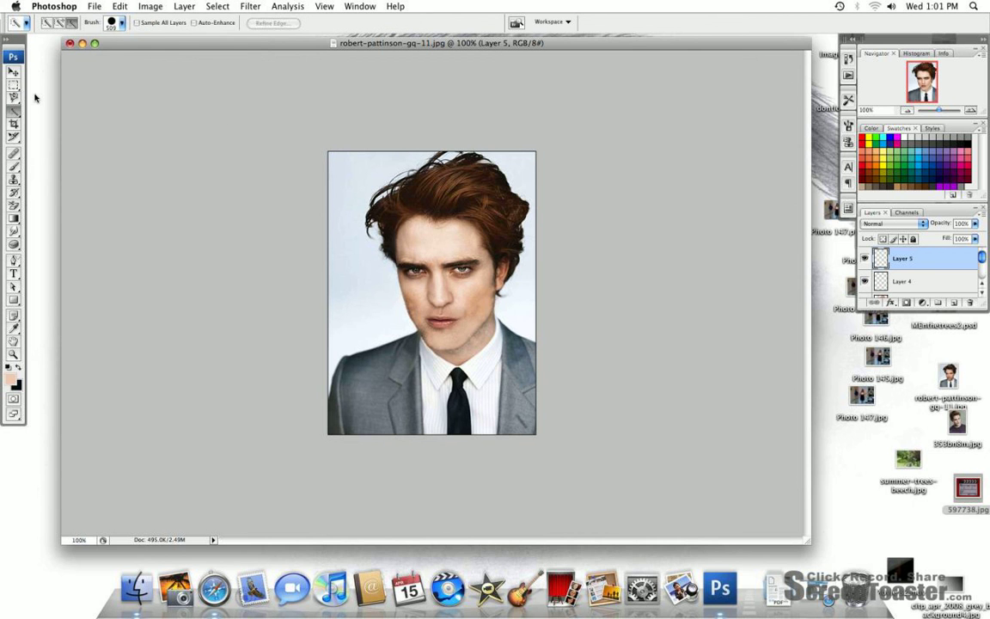
{"action": "left_click", "coordinate": [122, 24]}
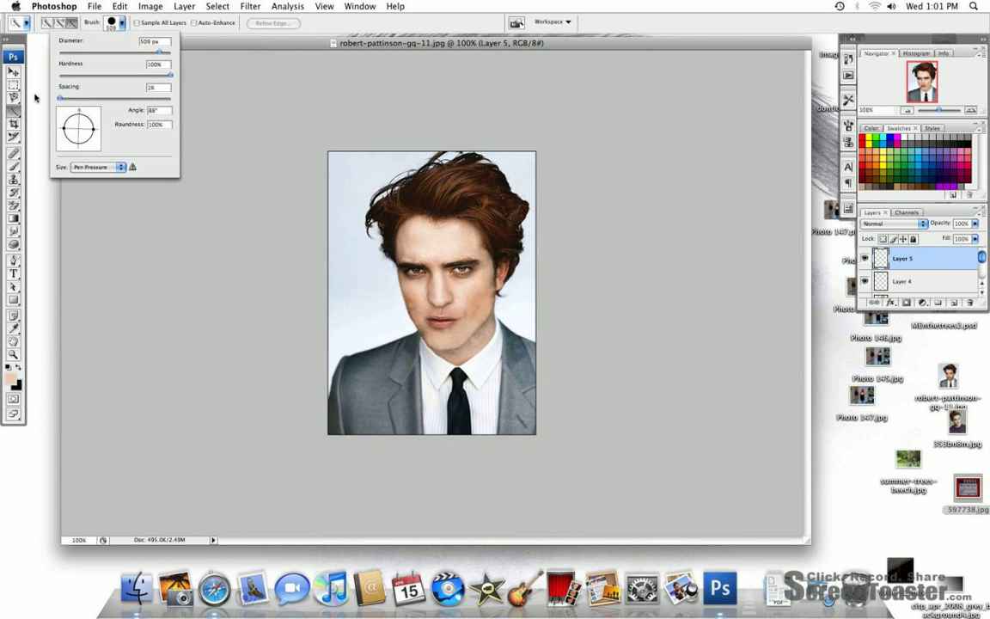
{"action": "left_click", "coordinate": [65, 53]}
{"action": "left_click", "coordinate": [461, 269]}
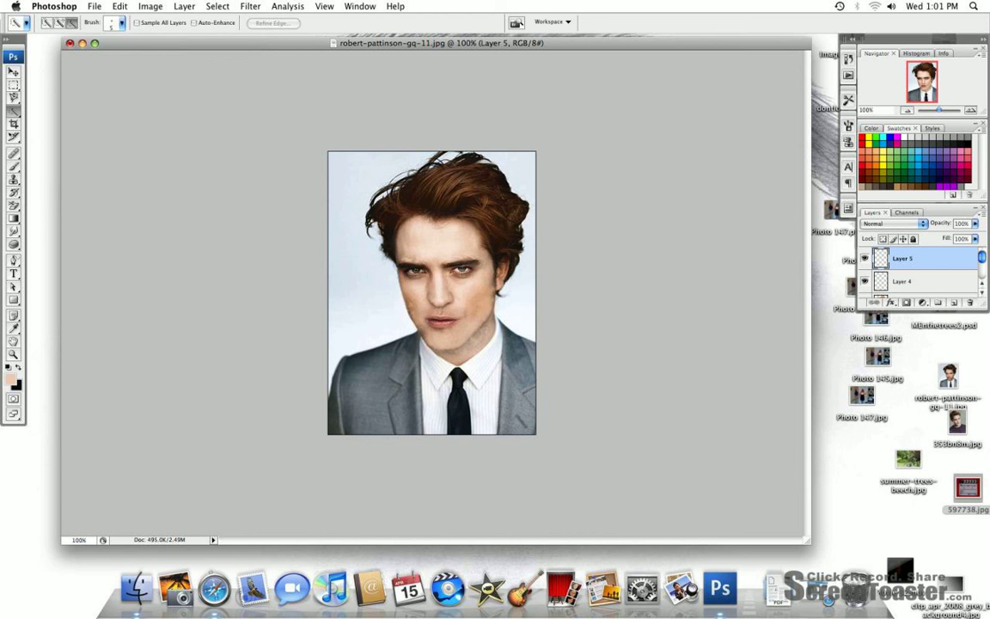
{"action": "left_click", "coordinate": [114, 26]}
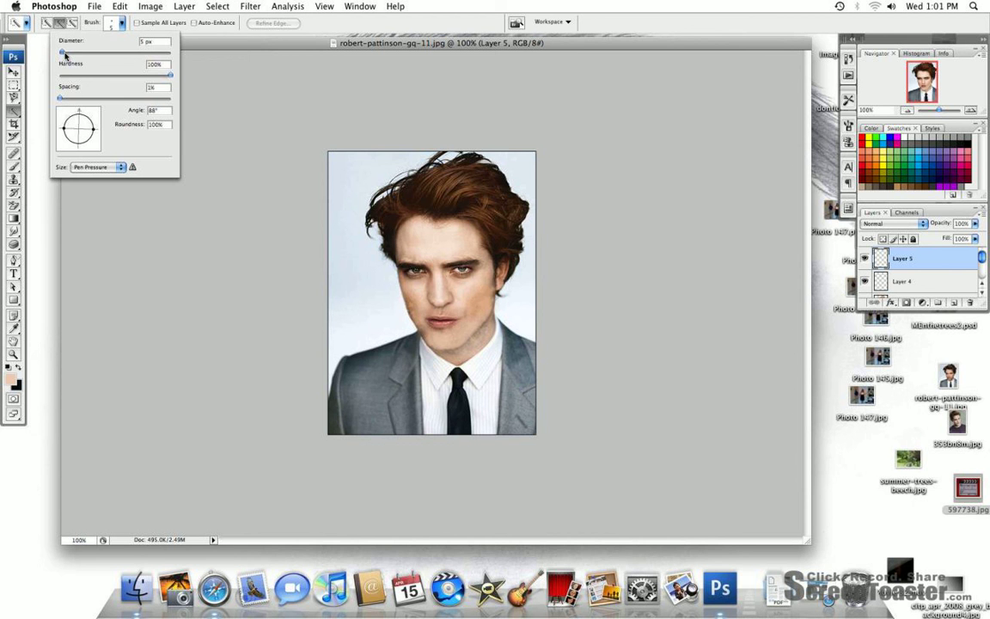
{"action": "left_click_drag", "start_coordinate": [61, 52], "coordinate": [63, 52]}
{"action": "key", "text": "Return"}
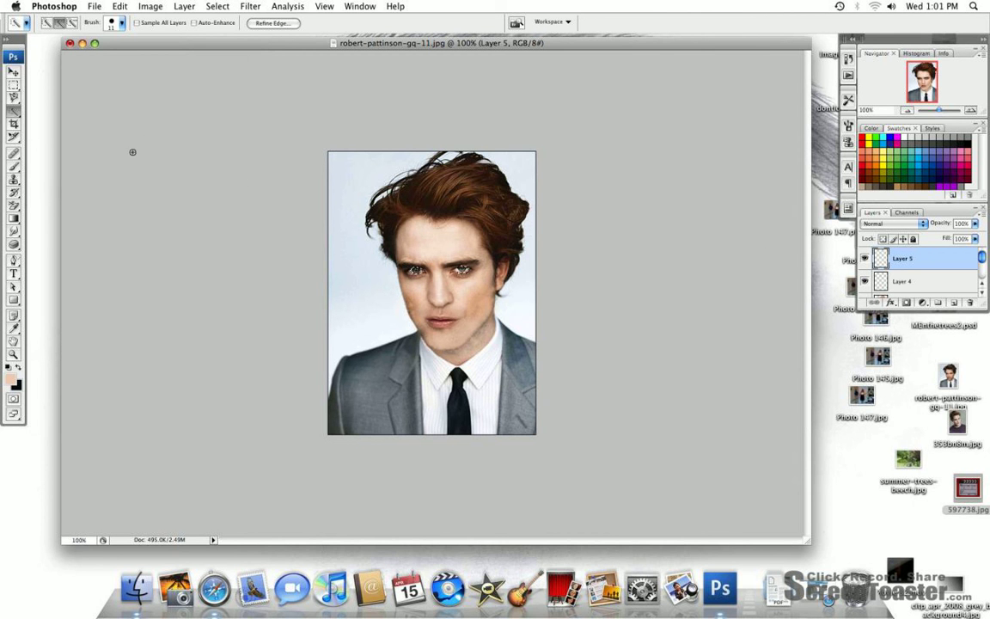
{"action": "left_click", "coordinate": [73, 22]}
Set the foreground colour to a dark golden yellow, about #c2ac33
{"action": "left_click", "coordinate": [13, 379]}
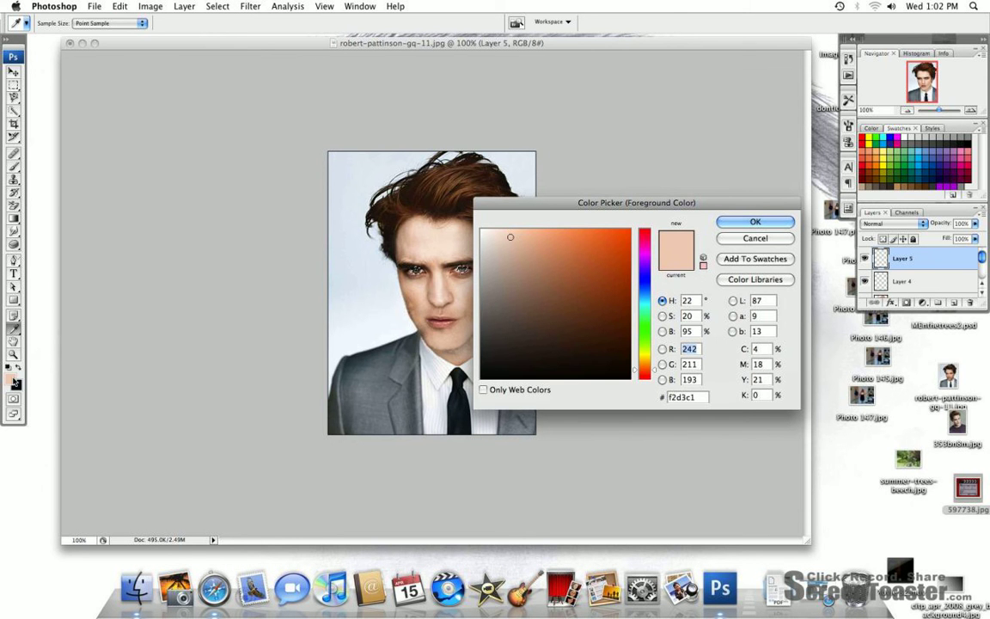
{"action": "mouse_move", "coordinate": [644, 369]}
{"action": "left_mouse_down"}
{"action": "mouse_move", "coordinate": [644, 326]}
{"action": "mouse_move", "coordinate": [644, 354]}
{"action": "left_mouse_up"}
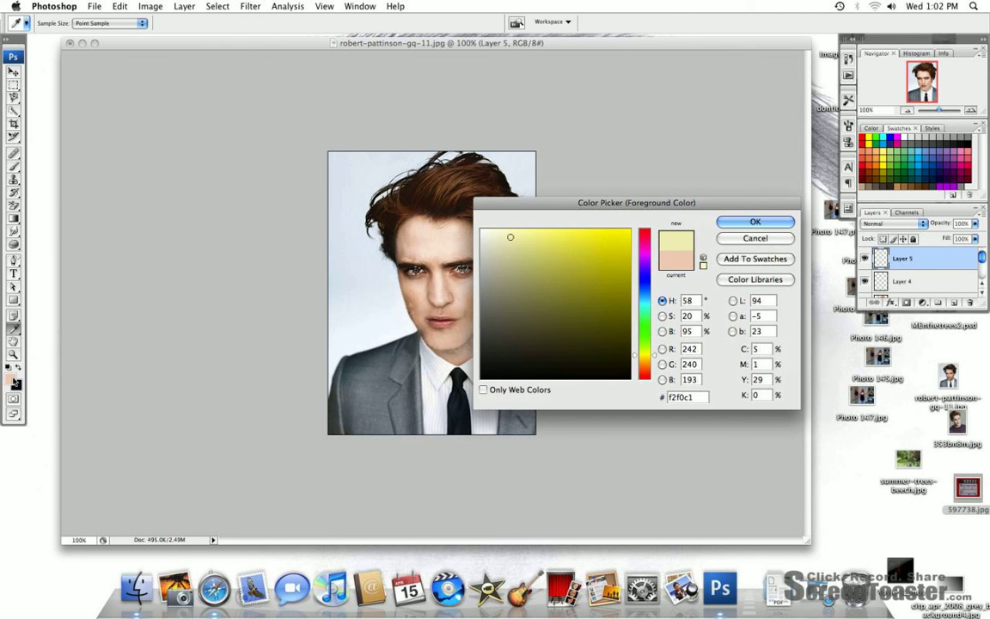
{"action": "left_click", "coordinate": [511, 334]}
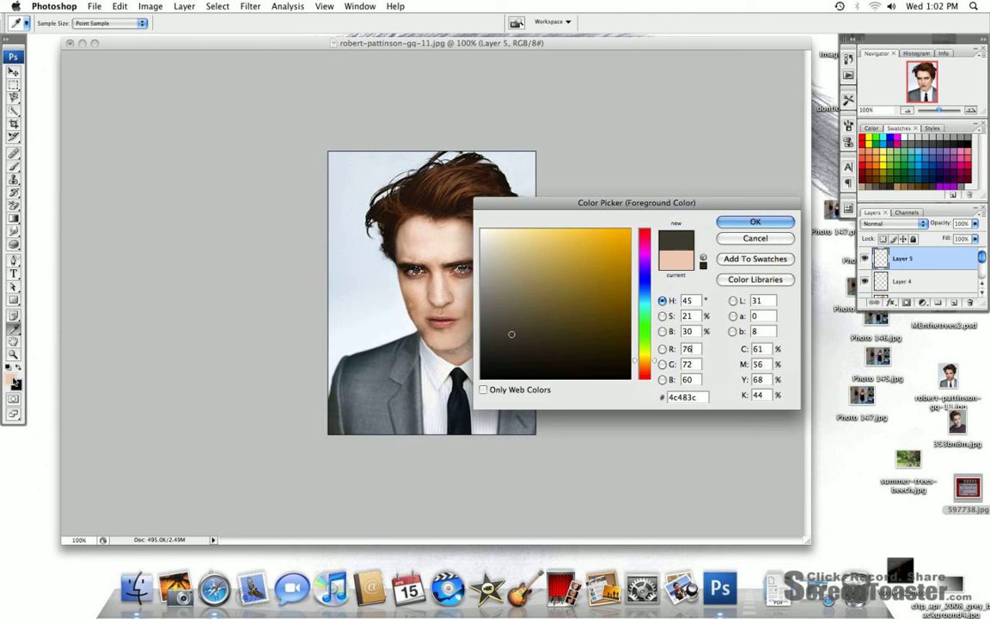
{"action": "left_click", "coordinate": [412, 234]}
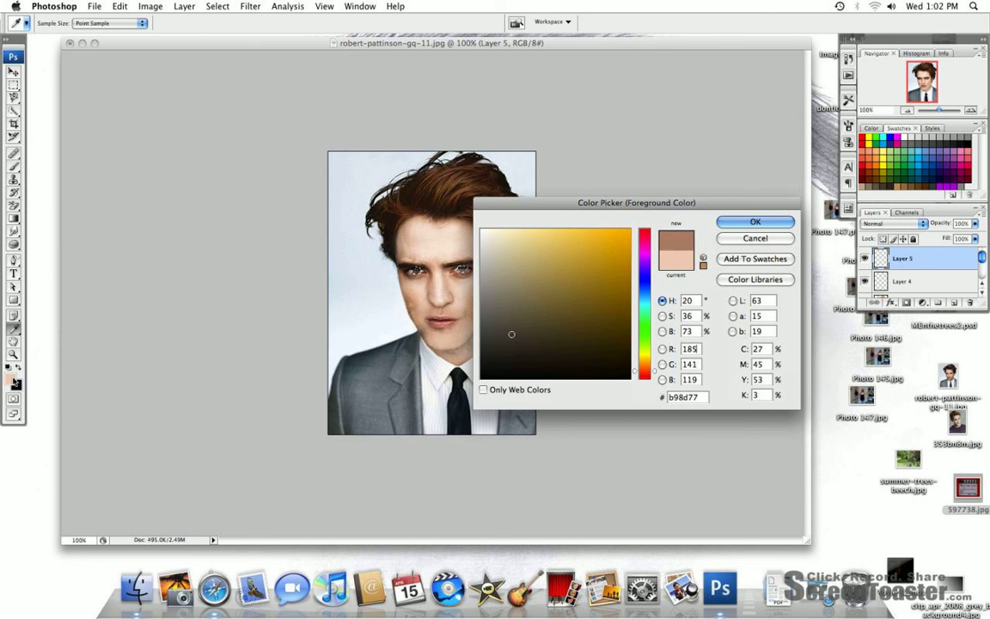
{"action": "left_click_drag", "start_coordinate": [412, 233], "coordinate": [425, 244]}
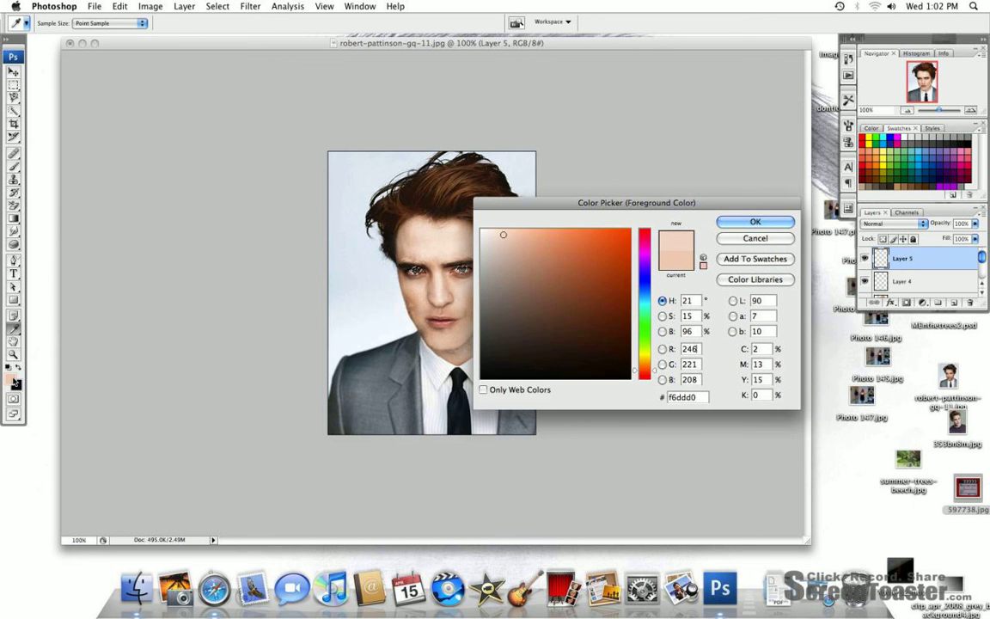
{"action": "left_click_drag", "start_coordinate": [645, 371], "coordinate": [644, 357]}
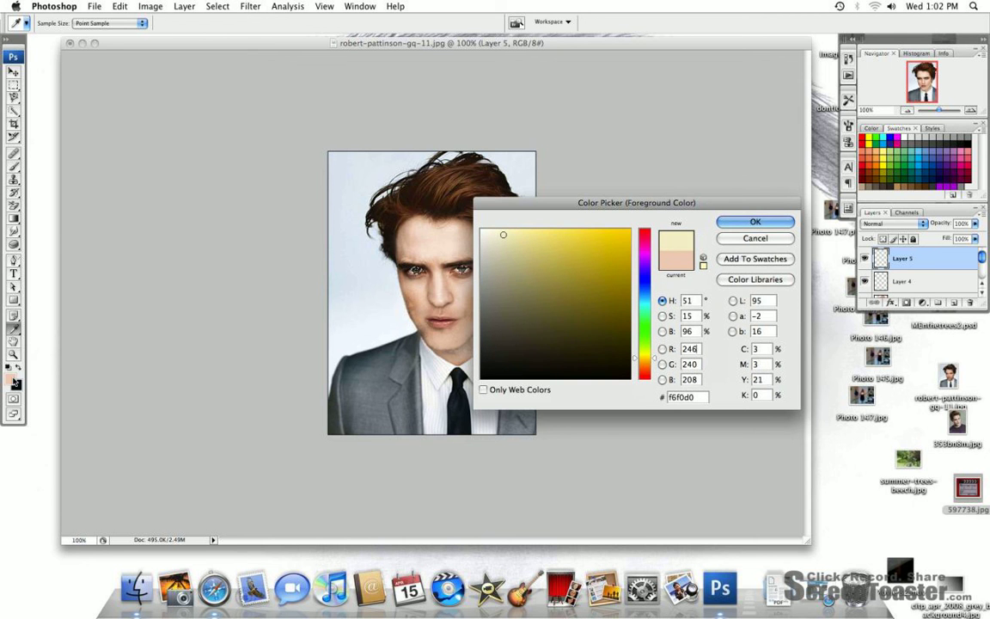
{"action": "left_click", "coordinate": [590, 264]}
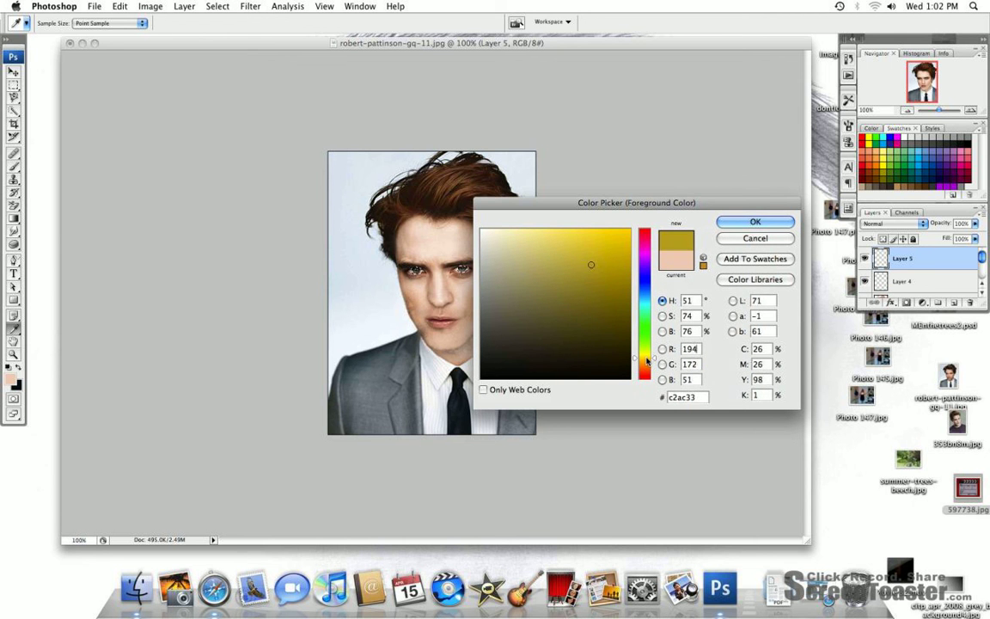
{"action": "left_click_drag", "start_coordinate": [590, 265], "coordinate": [592, 262]}
{"action": "key", "text": "Return"}
{"action": "key", "text": "w"}
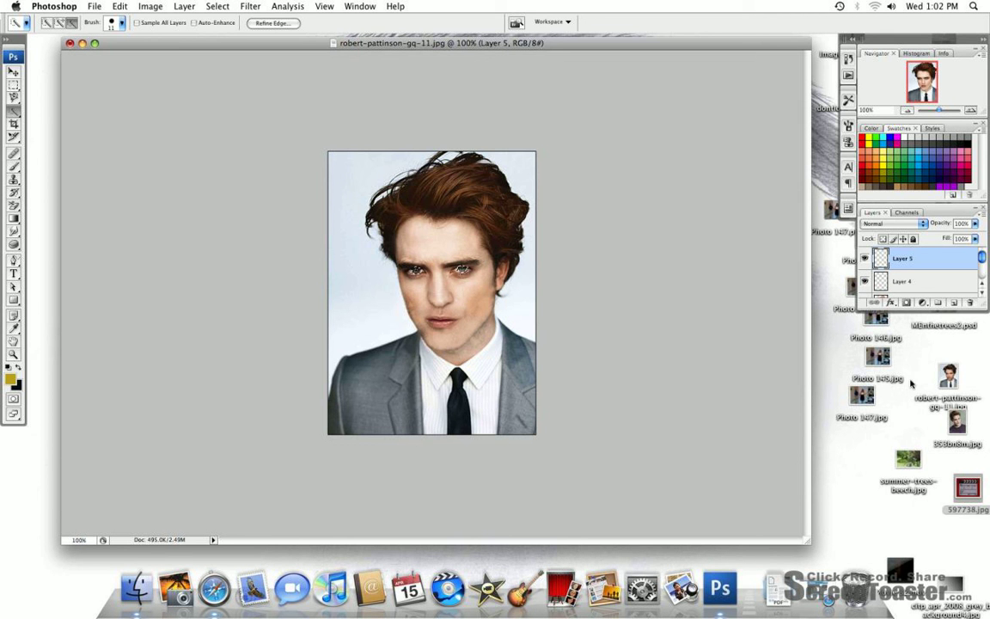
Set the soft brush's diameter to 2500 px and paint the selected irises golden yellow on Layer 5
{"action": "key", "text": "b"}
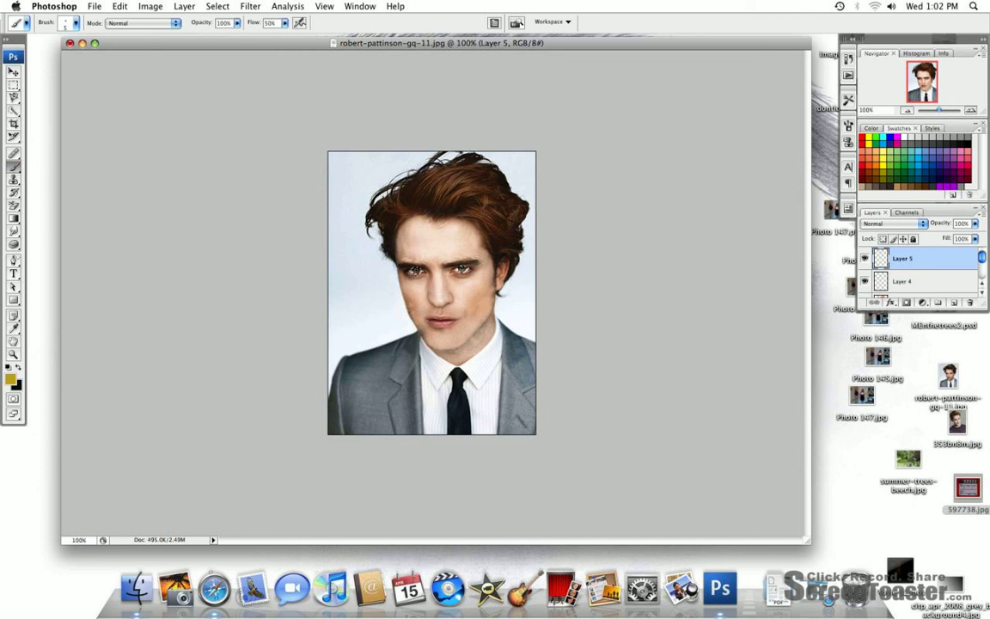
{"action": "left_click", "coordinate": [76, 23]}
{"action": "left_click", "coordinate": [123, 54]}
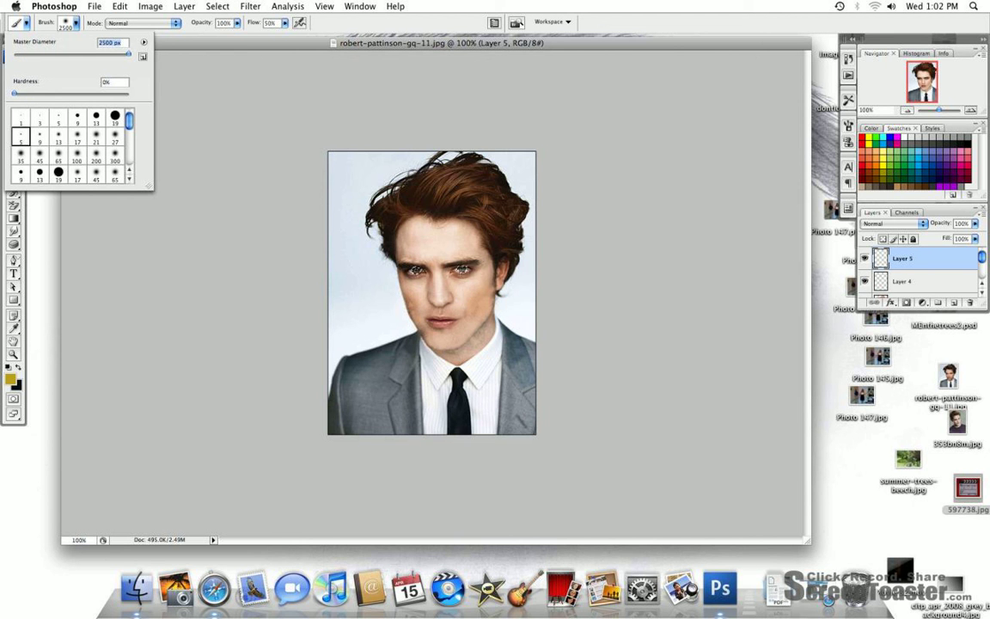
{"action": "left_click", "coordinate": [75, 24]}
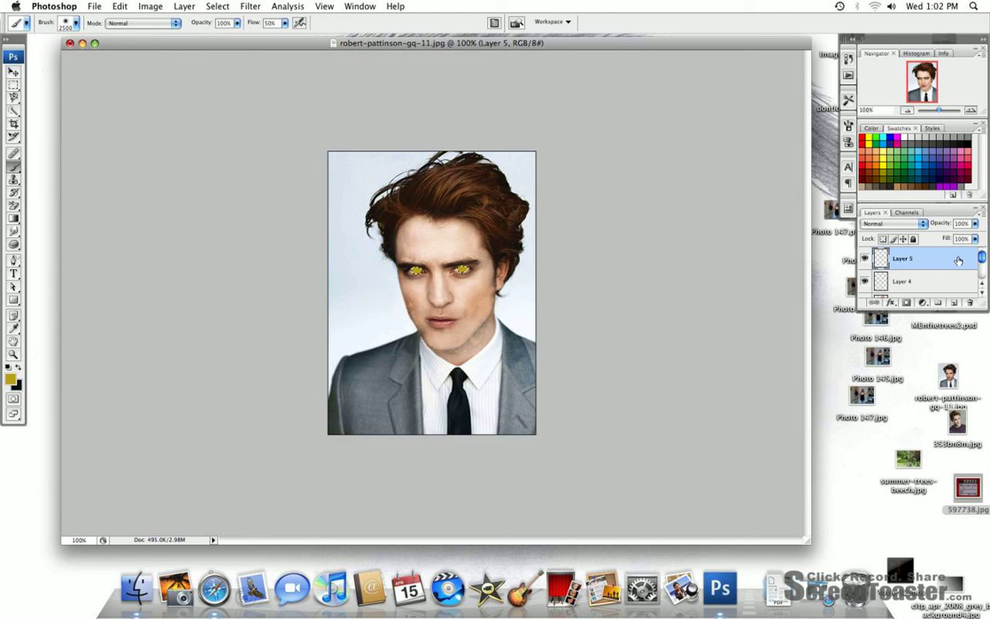
Set Layer 5's blend mode to Soft Light and check the eyes without the selection outline
{"action": "left_click", "coordinate": [885, 224]}
{"action": "left_click", "coordinate": [897, 344]}
{"action": "left_click", "coordinate": [829, 380]}
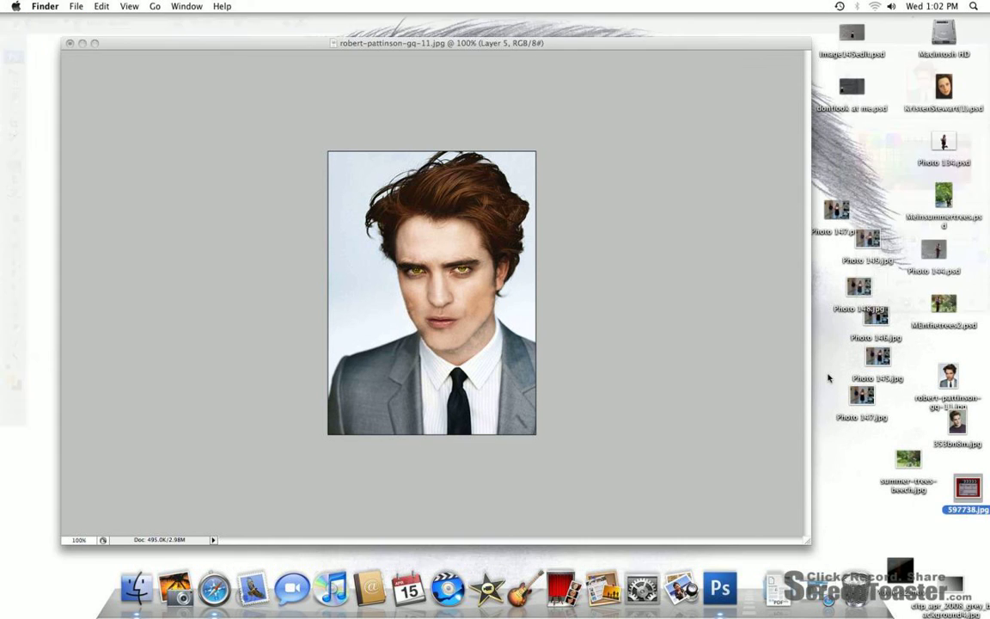
{"action": "left_click", "coordinate": [779, 362]}
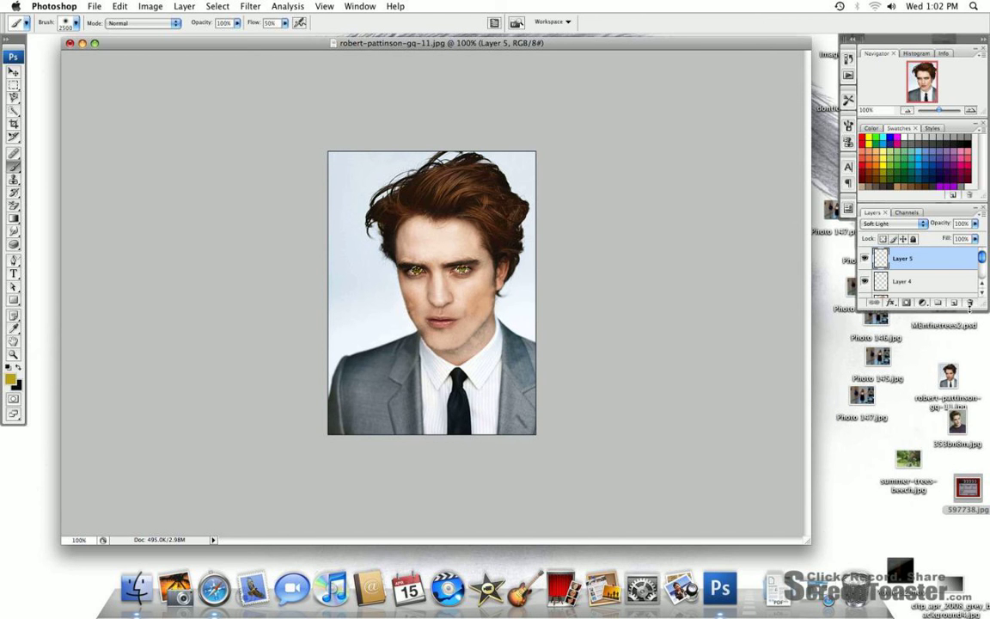
Delete Layer 5 and clear the selection around the irises
{"action": "left_click", "coordinate": [970, 304]}
{"action": "left_click", "coordinate": [558, 181]}
{"action": "key", "text": "w"}
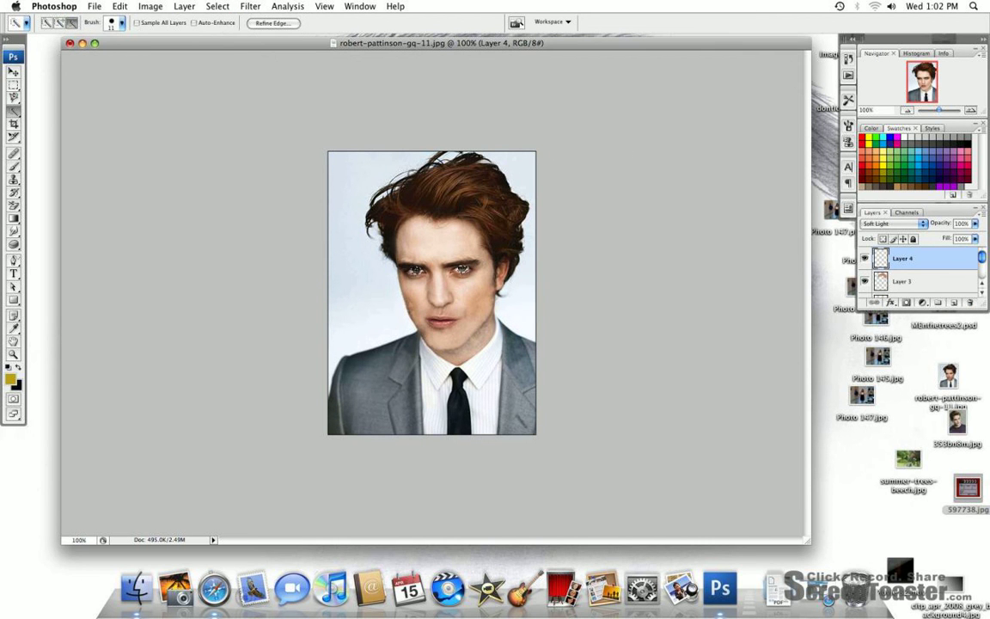
{"action": "left_click", "coordinate": [63, 25]}
{"action": "key", "text": "Return"}
{"action": "left_click_drag", "start_coordinate": [65, 52], "coordinate": [65, 53]}
{"action": "key", "text": "Return"}
{"action": "key", "text": "super+d"}
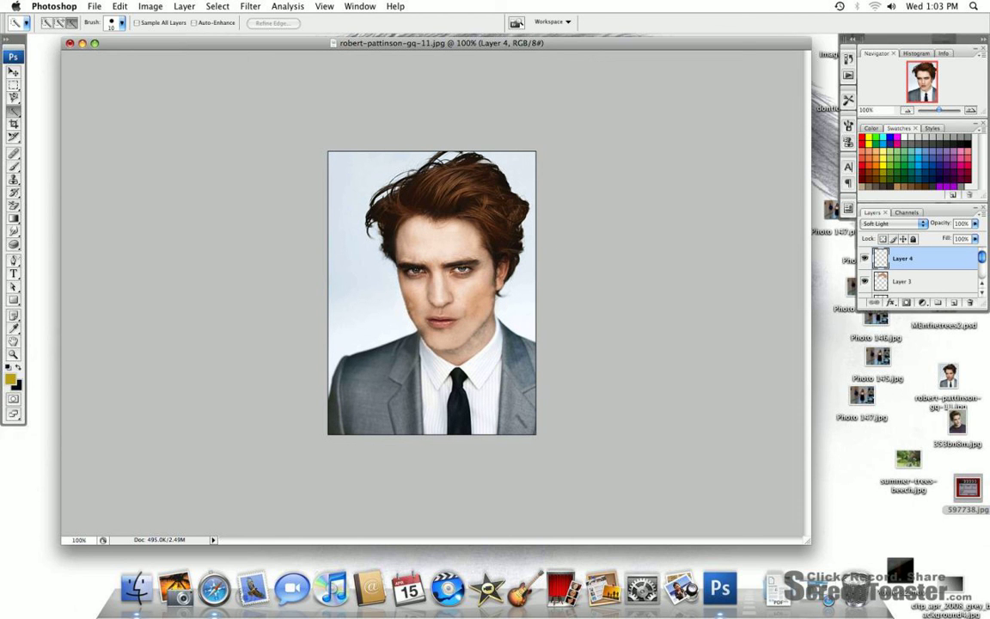
Select the irises of both eyes again with the Quick Selection tool at a 7 px diameter in adding mode
{"action": "left_click", "coordinate": [112, 22]}
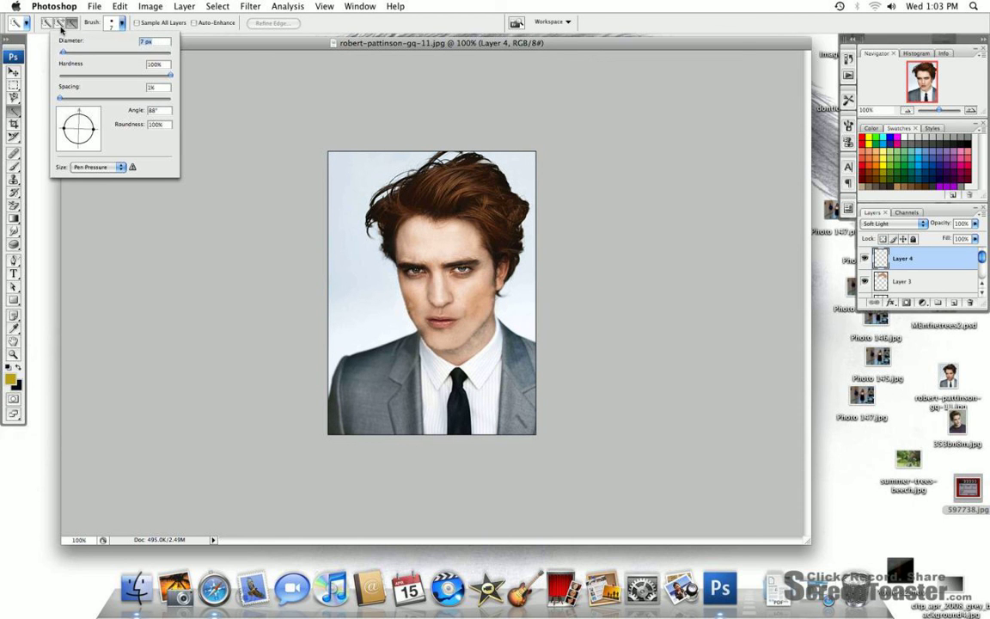
{"action": "key", "text": "Return"}
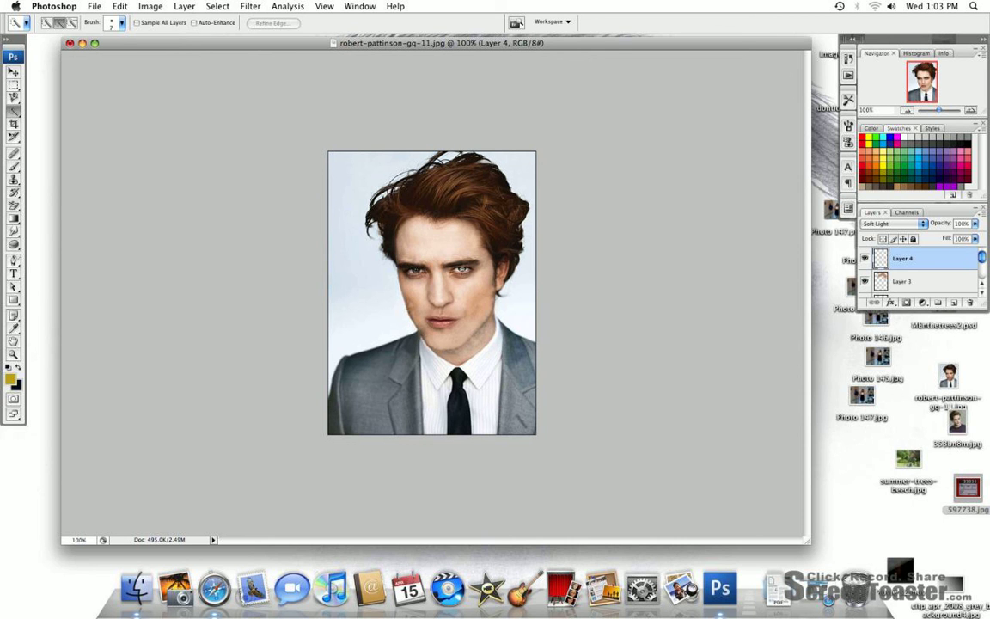
{"action": "left_click", "coordinate": [463, 269]}
Try refining the iris selection's edge with a 2.2 px feather and +76% expansion, undo it, and keep the selection tool in adding mode
{"action": "left_click", "coordinate": [258, 24]}
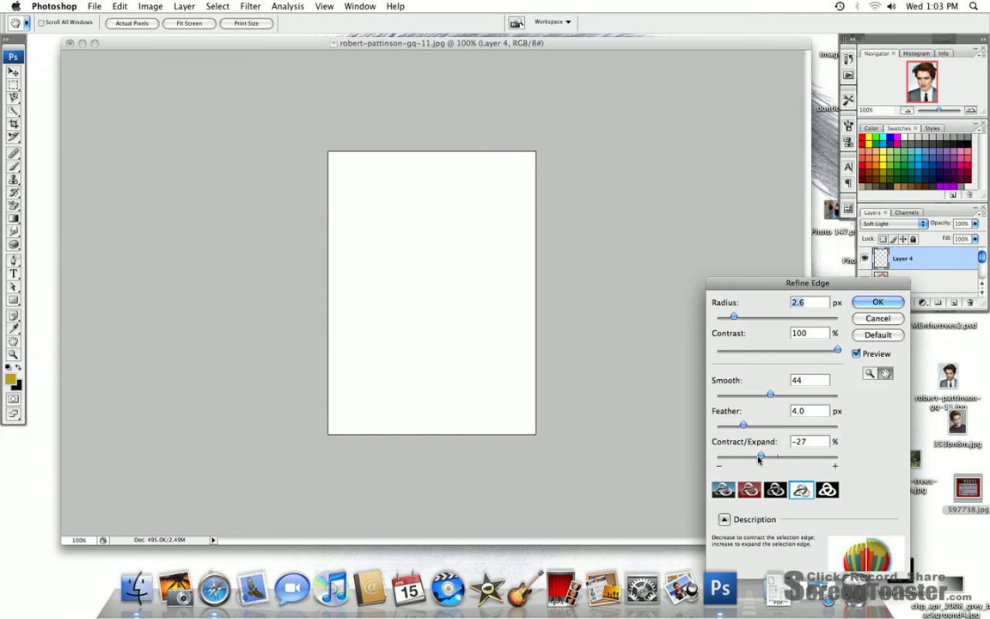
{"action": "left_click_drag", "start_coordinate": [762, 457], "coordinate": [826, 456]}
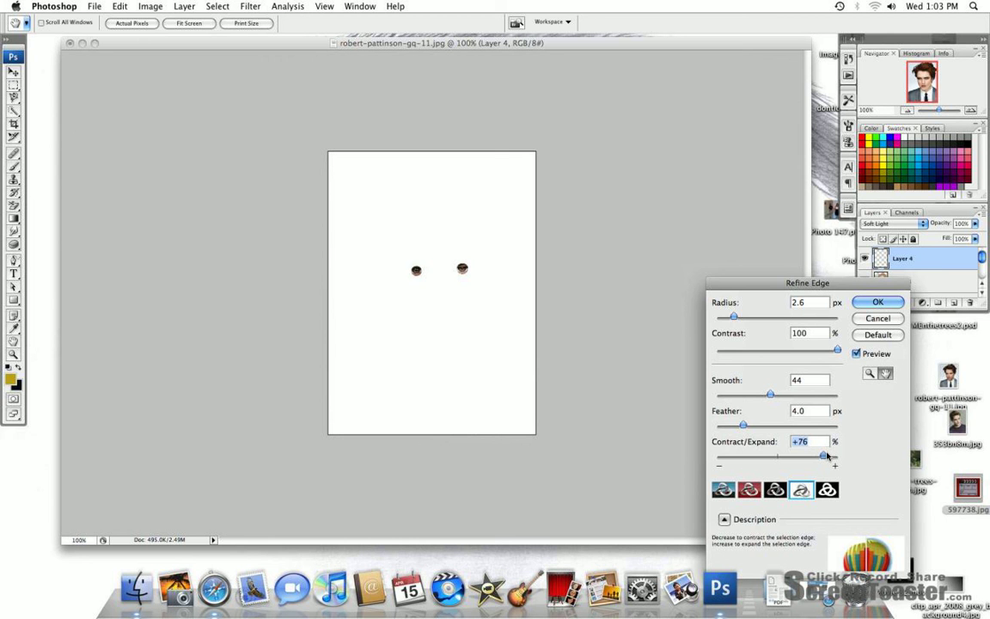
{"action": "left_click_drag", "start_coordinate": [742, 426], "coordinate": [731, 427]}
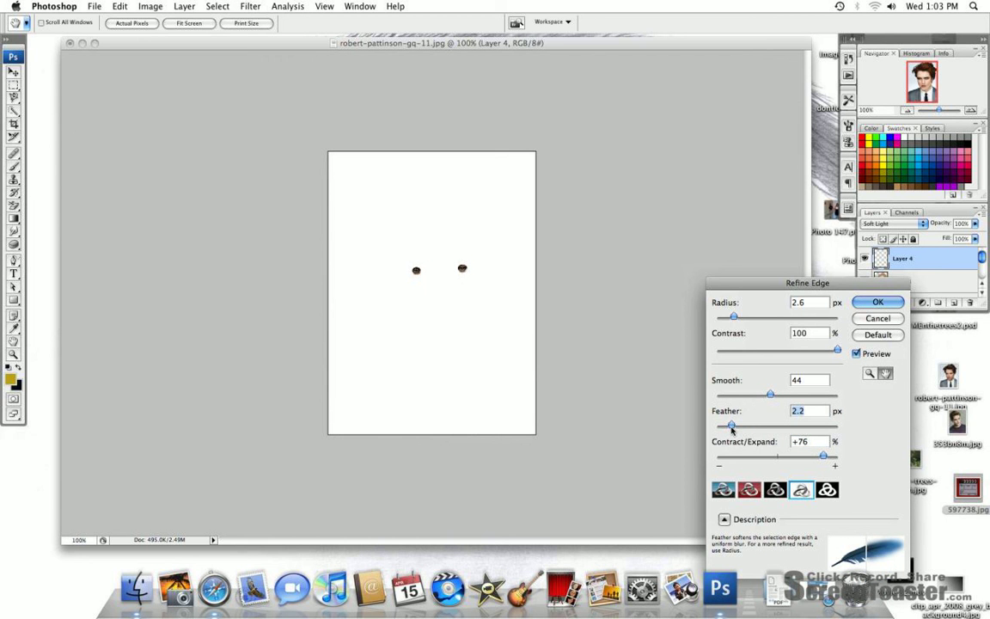
{"action": "left_click_drag", "start_coordinate": [770, 394], "coordinate": [856, 400]}
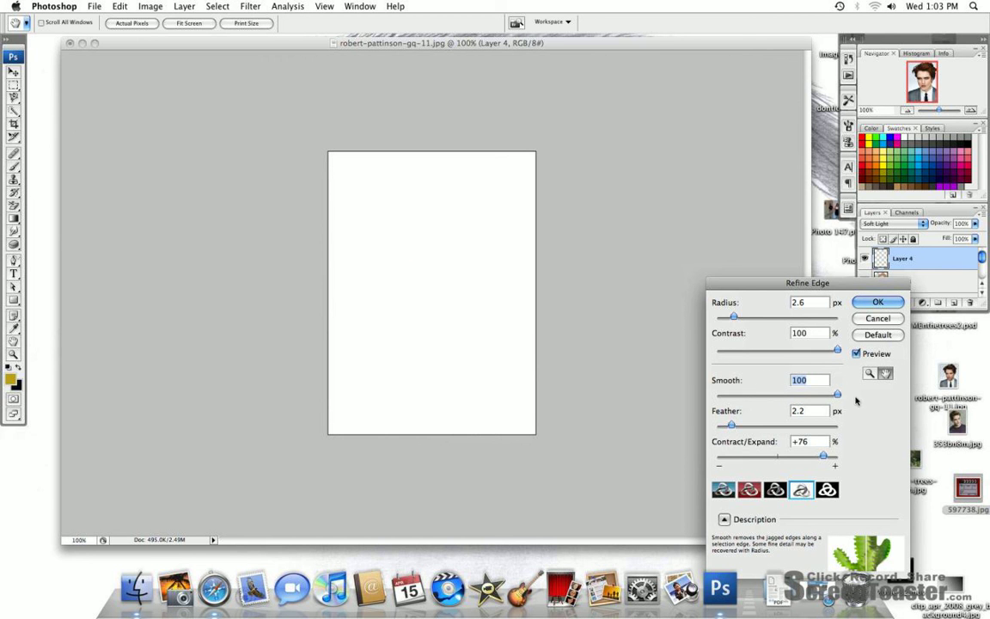
{"action": "type", "text": "8"}
{"action": "left_click_drag", "start_coordinate": [726, 395], "coordinate": [729, 396]}
{"action": "left_click", "coordinate": [875, 302]}
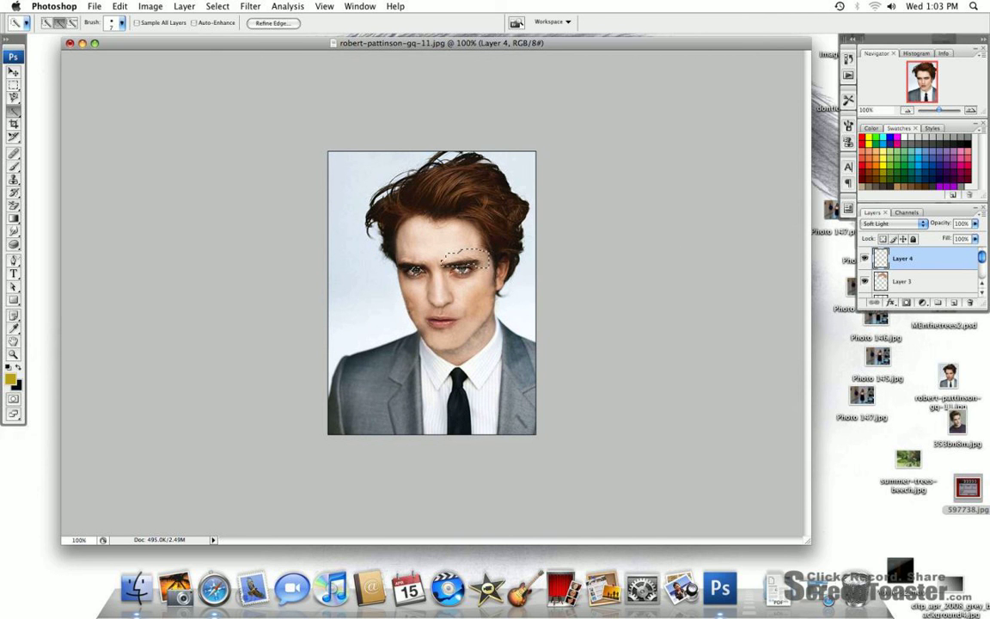
{"action": "left_click", "coordinate": [119, 6]}
{"action": "left_click", "coordinate": [155, 40]}
{"action": "left_click", "coordinate": [59, 22]}
{"action": "left_click", "coordinate": [58, 22]}
Set the foreground colour to light yellow #e1cf68 and paint the selected irises on Layer 4
{"action": "left_click", "coordinate": [7, 383]}
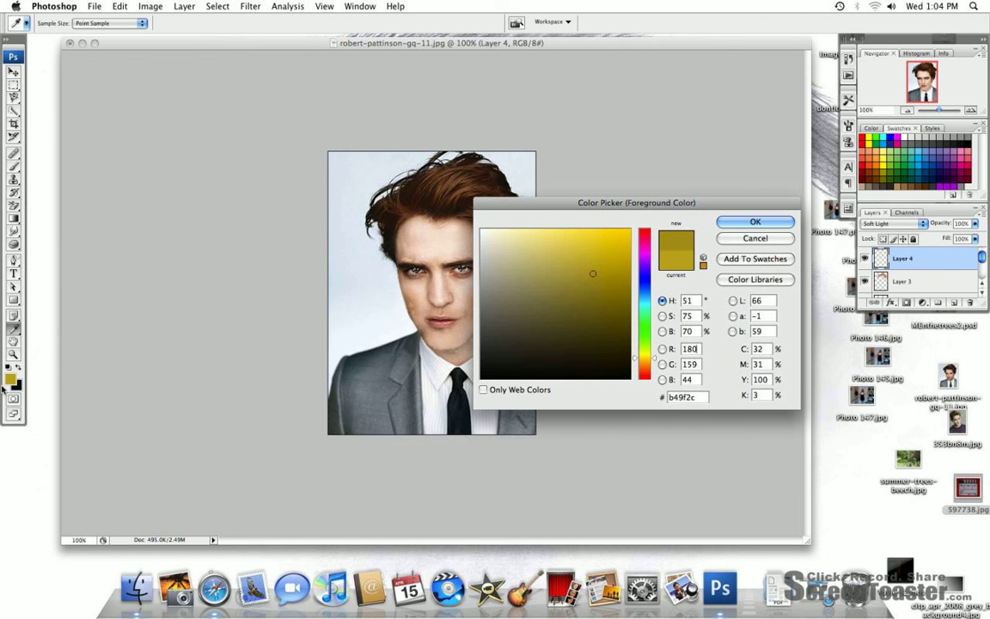
{"action": "left_click", "coordinate": [561, 249]}
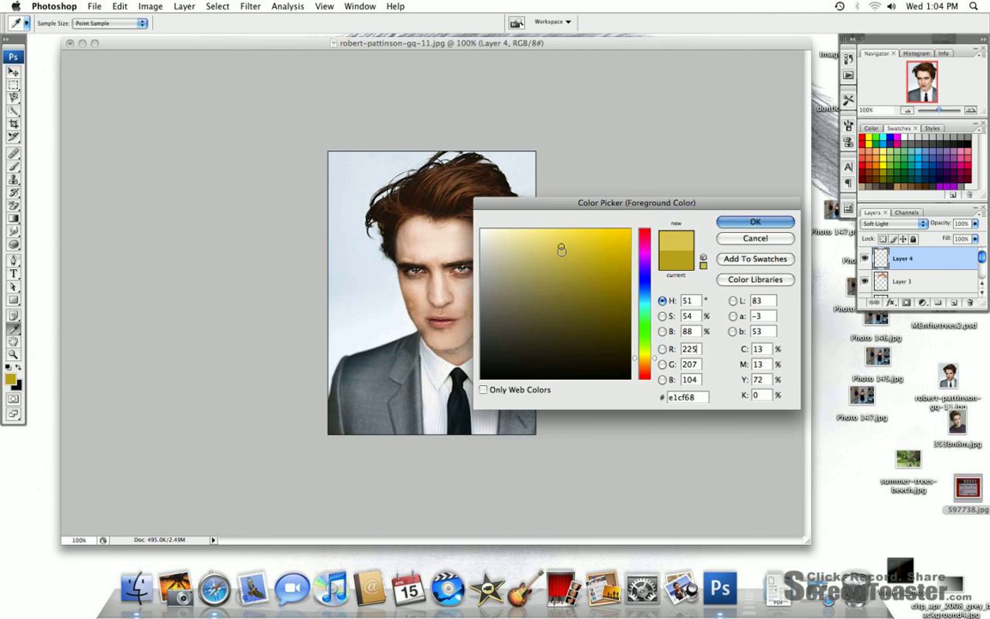
{"action": "key", "text": "Return"}
{"action": "key", "text": "b"}
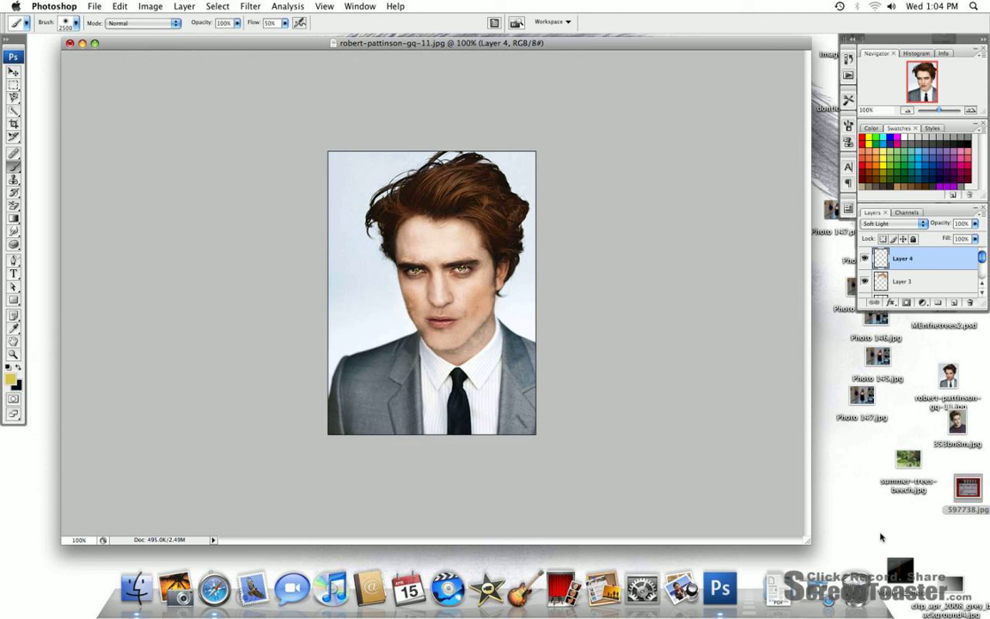
{"action": "left_click", "coordinate": [848, 530]}
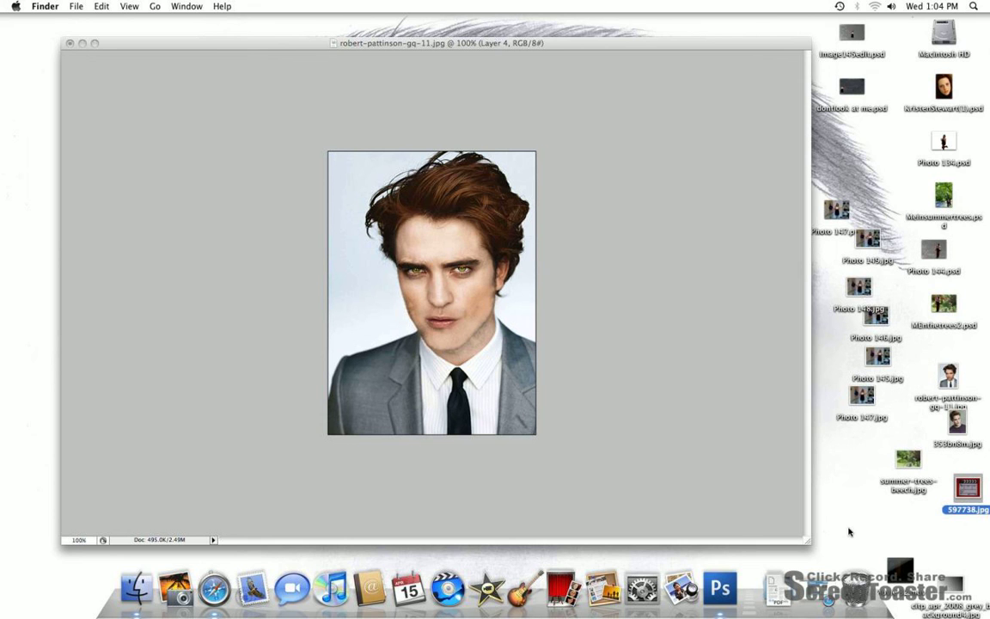
{"action": "left_click", "coordinate": [800, 524]}
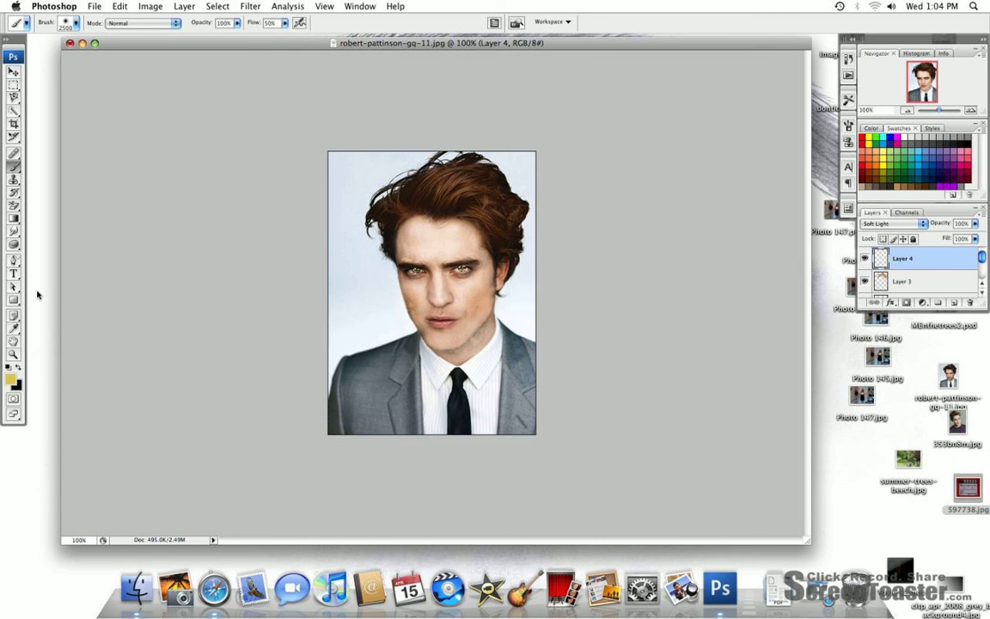
Change the foreground colour to a stronger golden yellow, about #d8be31
{"action": "left_click", "coordinate": [10, 379]}
{"action": "left_click", "coordinate": [593, 280]}
{"action": "left_click_drag", "start_coordinate": [594, 279], "coordinate": [600, 249]}
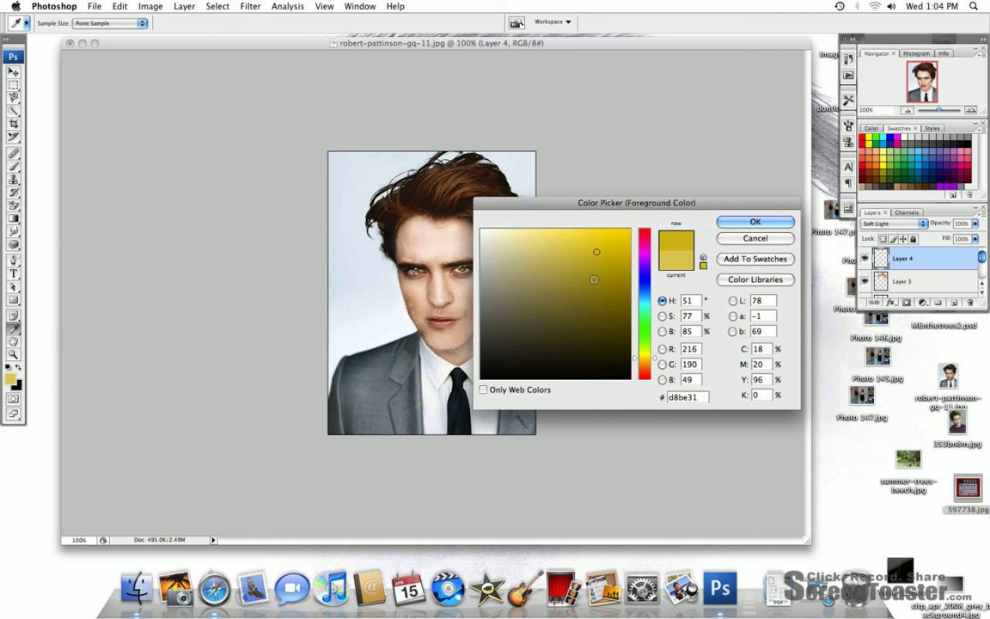
{"action": "key", "text": "Return"}
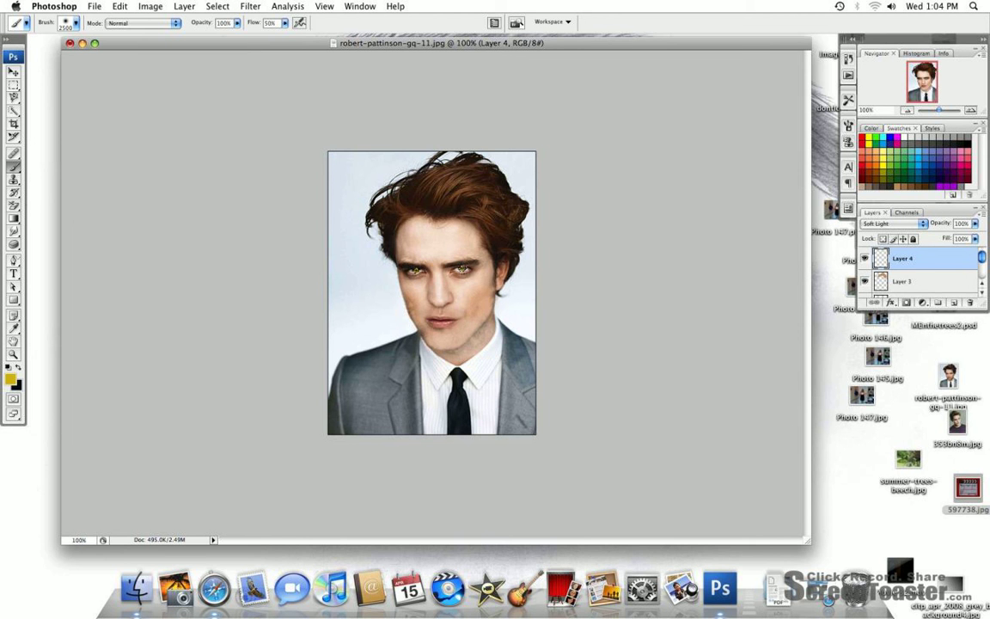
Paint the selected irises golden yellow on a new layer above Layer 4 and set its blend mode to Soft Light
{"action": "left_click", "coordinate": [953, 302]}
{"action": "left_click", "coordinate": [562, 252]}
{"action": "left_click", "coordinate": [889, 224]}
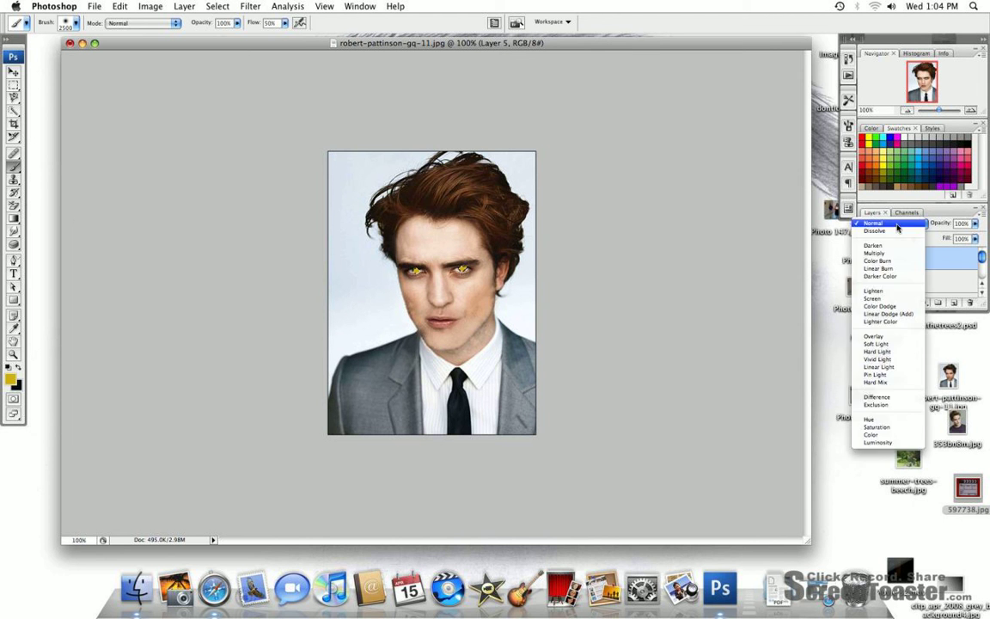
{"action": "left_click", "coordinate": [878, 344]}
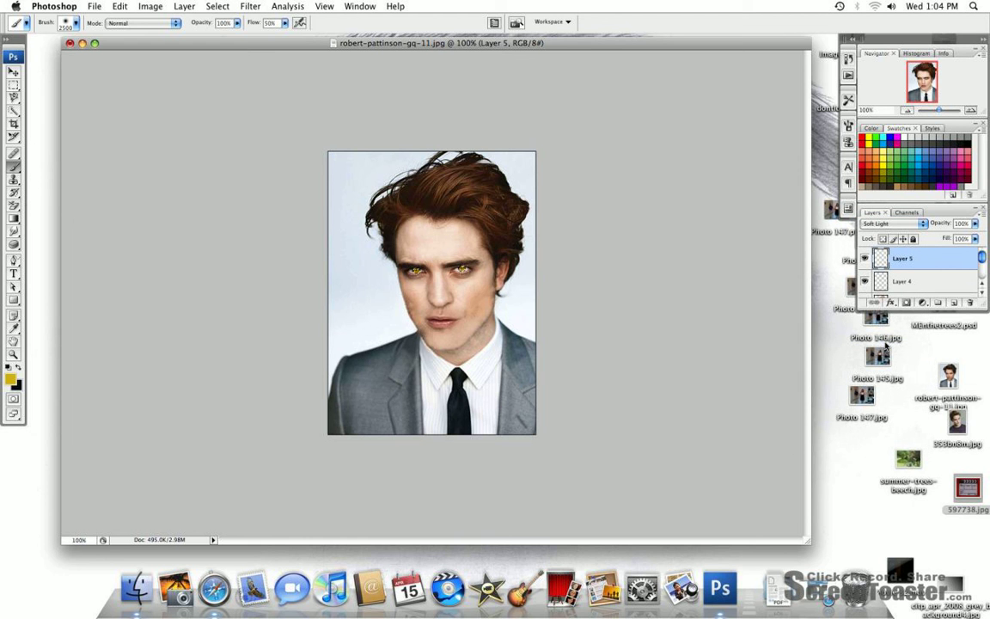
{"action": "left_click", "coordinate": [835, 427]}
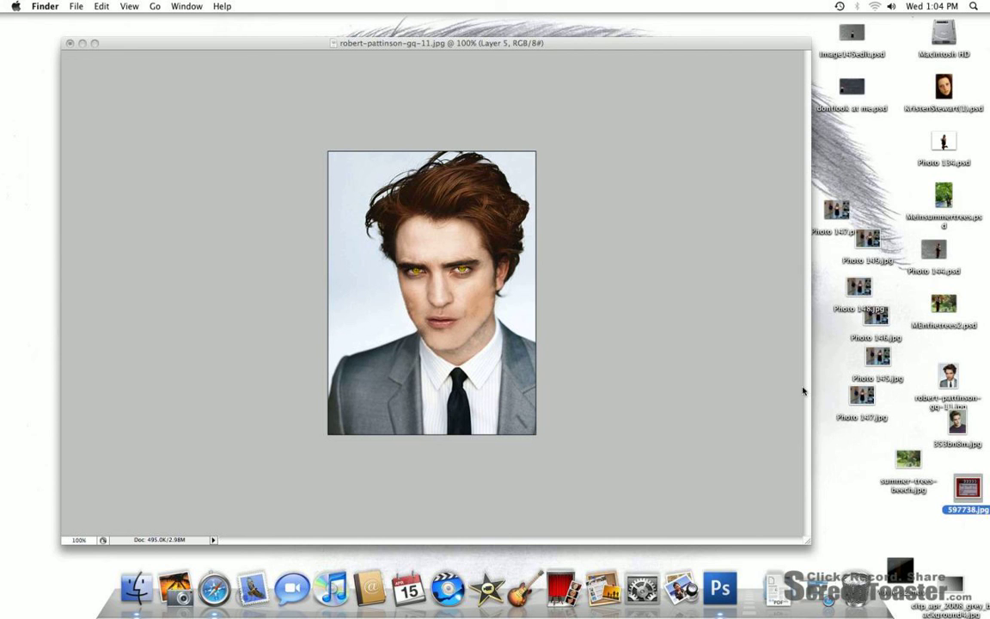
{"action": "left_click", "coordinate": [625, 43]}
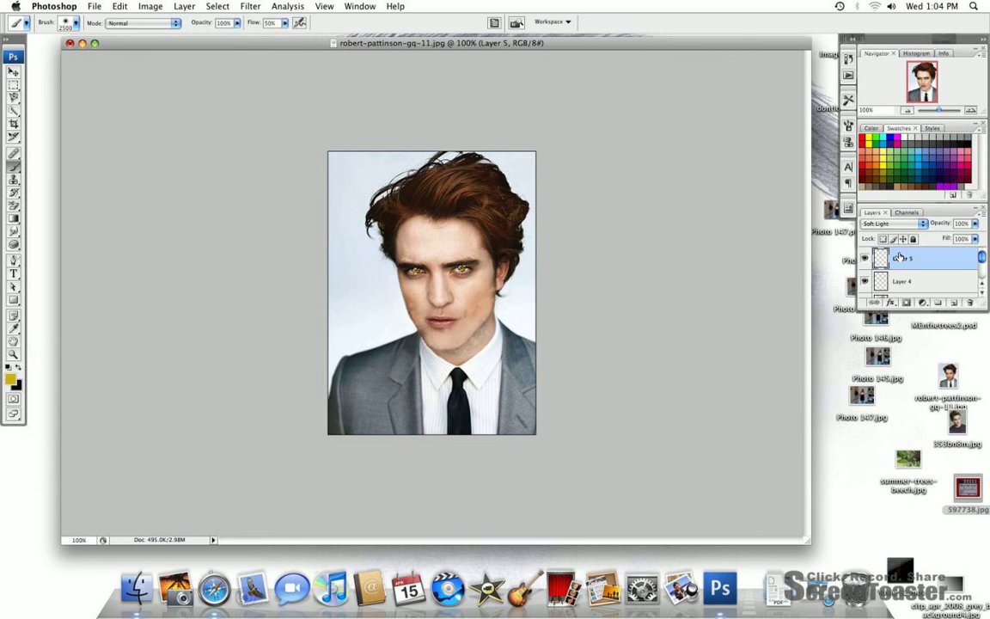
Remove the selection around both irises with the Quick Selection tool in subtracting mode
{"action": "key", "text": "w"}
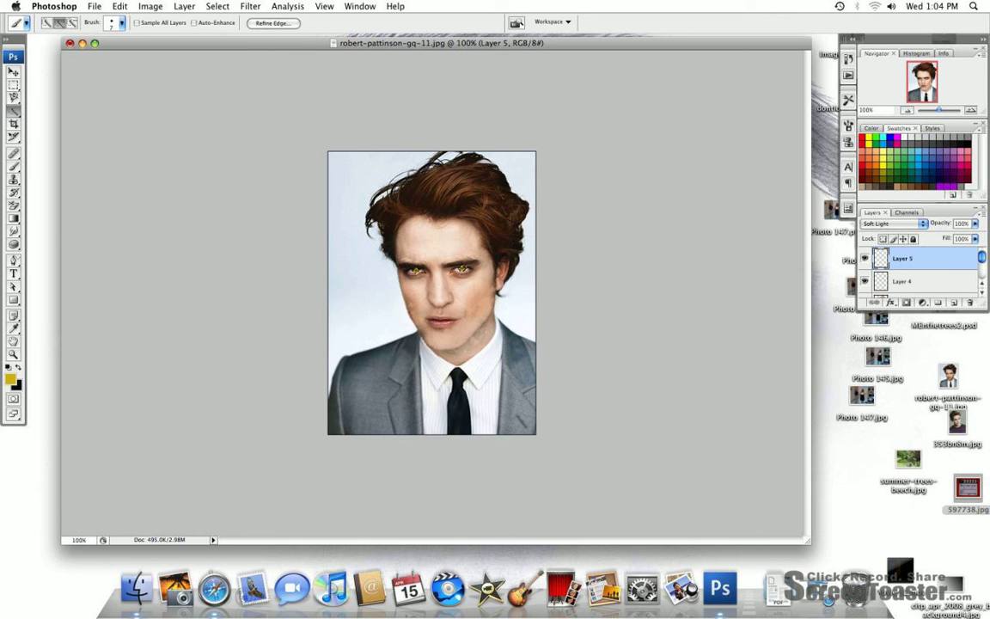
{"action": "left_click", "coordinate": [73, 23]}
{"action": "left_click", "coordinate": [18, 168]}
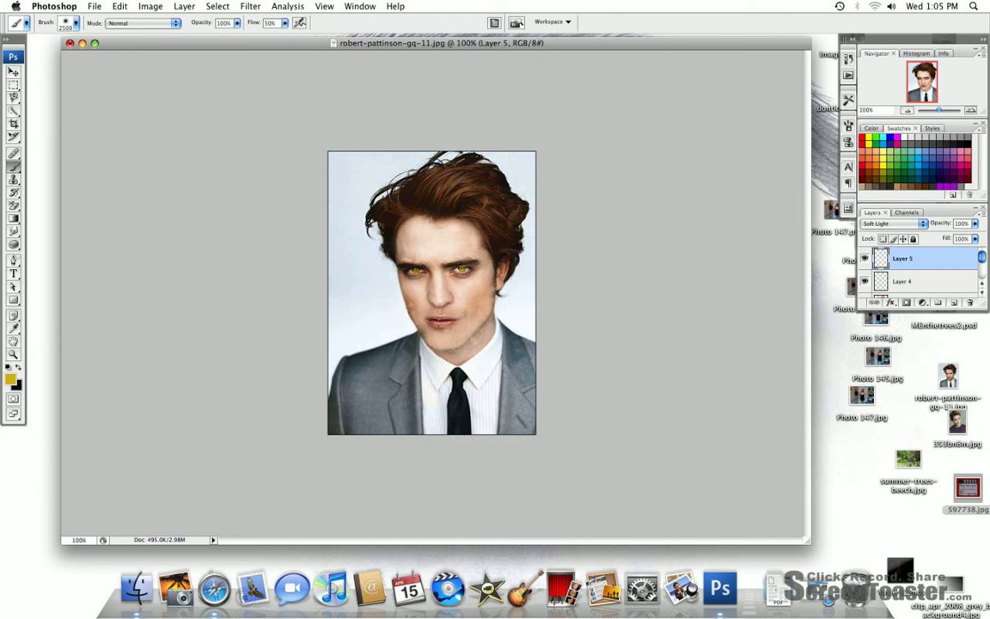
{"action": "left_click", "coordinate": [247, 201]}
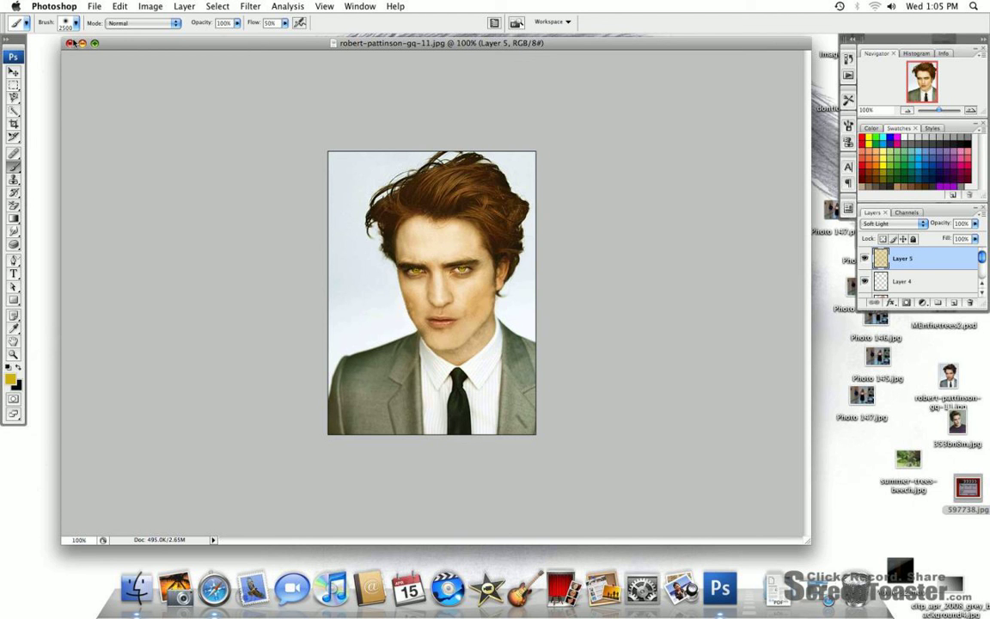
{"action": "left_click", "coordinate": [93, 6]}
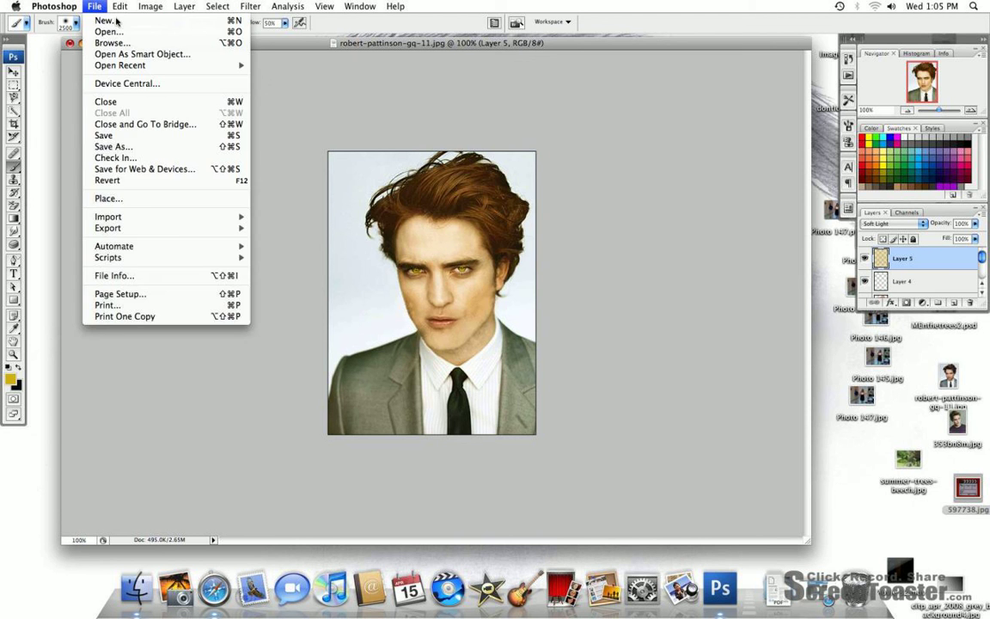
{"action": "mouse_move", "coordinate": [120, 7]}
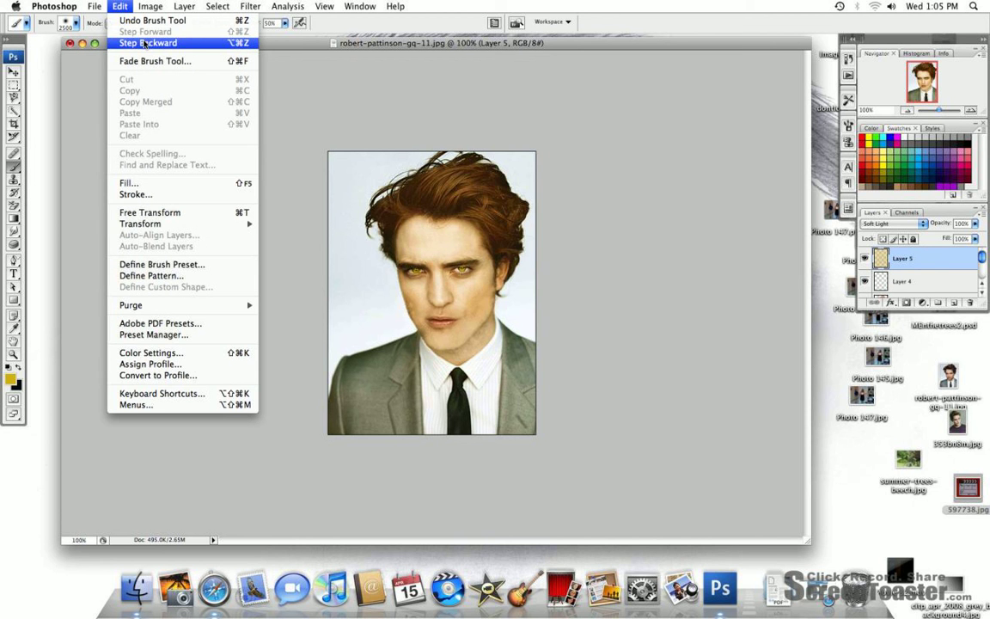
{"action": "left_click", "coordinate": [146, 43]}
Clear any remaining selection and select the lips with the Quick Selection tool
{"action": "key", "text": "w"}
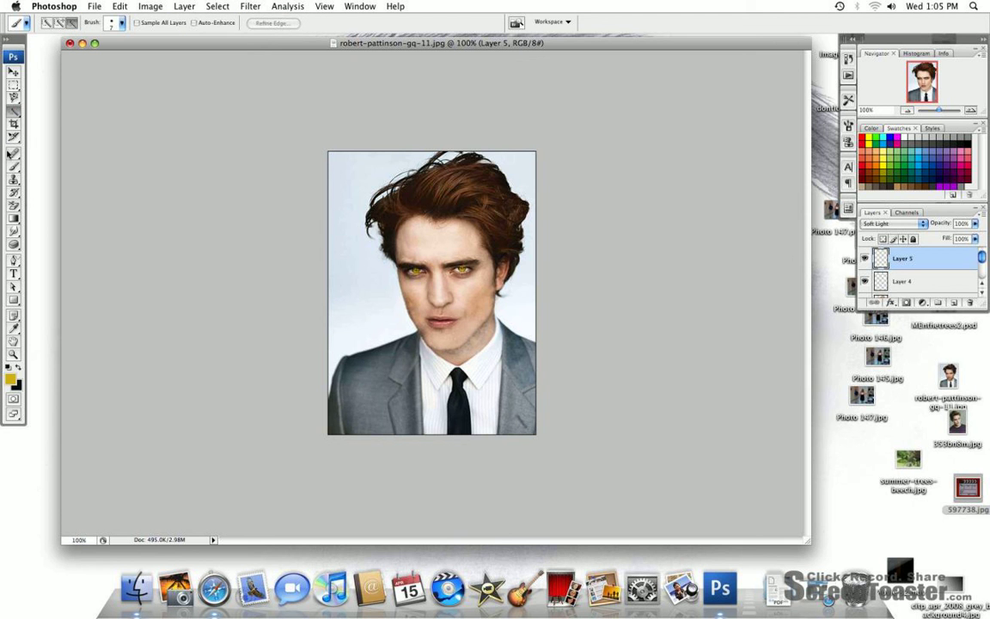
{"action": "left_click", "coordinate": [397, 289]}
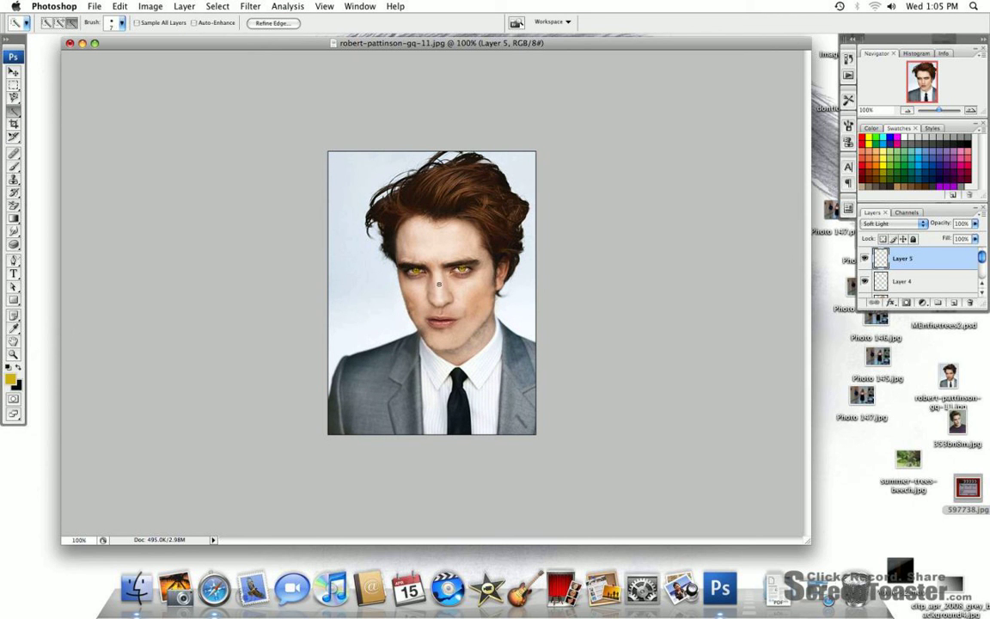
{"action": "key", "text": "super+d"}
{"action": "left_click", "coordinate": [439, 325]}
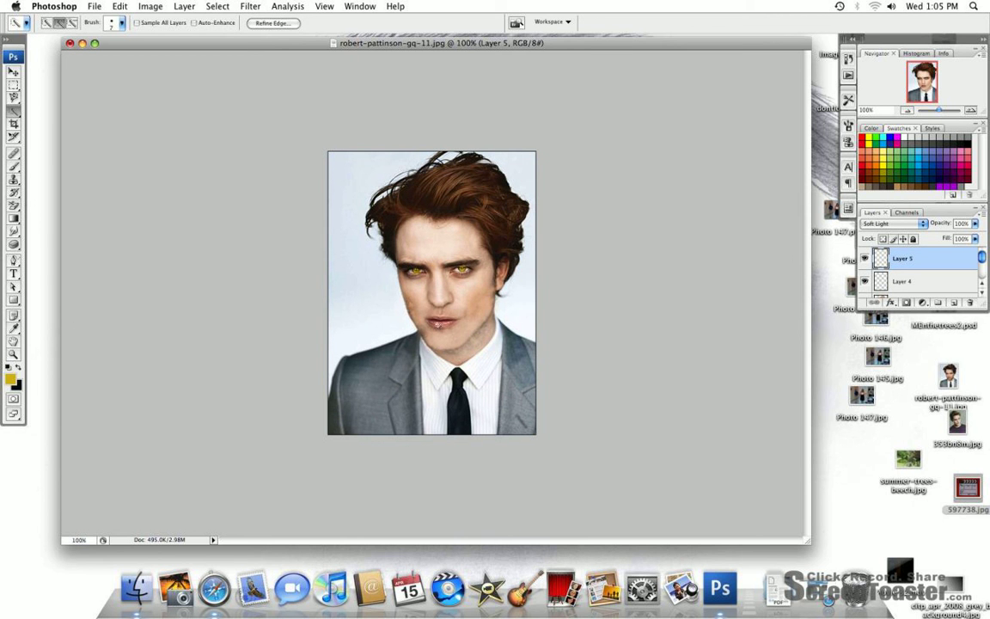